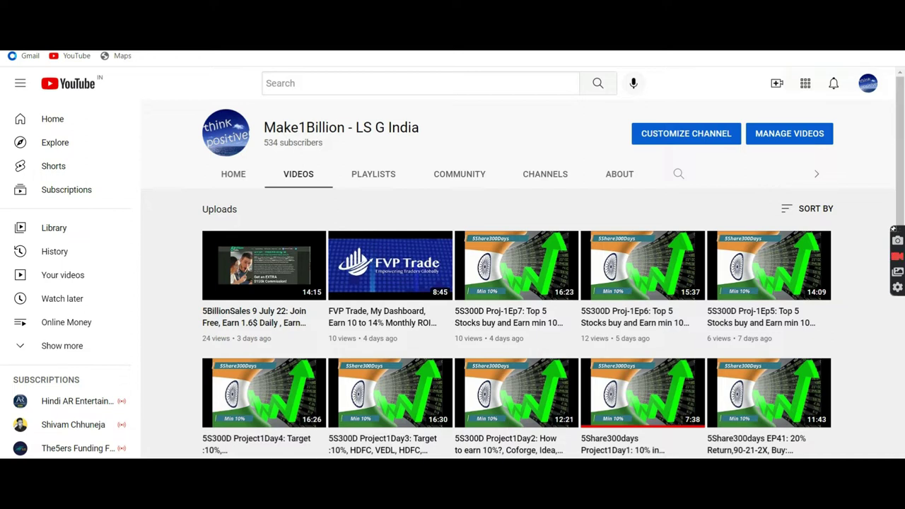
Step: Switch to the Excel share-tracking sheet and review the Start Day column down to the empty rows below the last entry
mouse_move(307, 349)
click(580, 463)
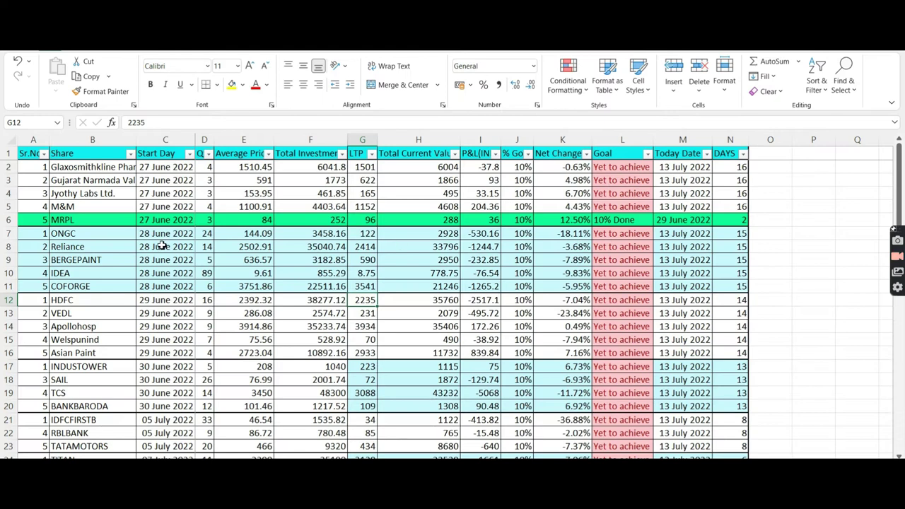
click(163, 246)
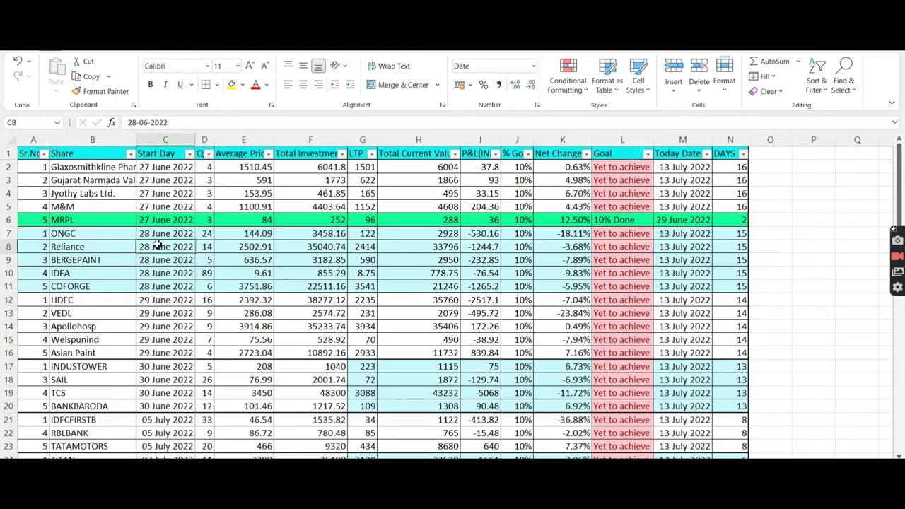
key(Up)
key(Up)
key(Up)
key(Up)
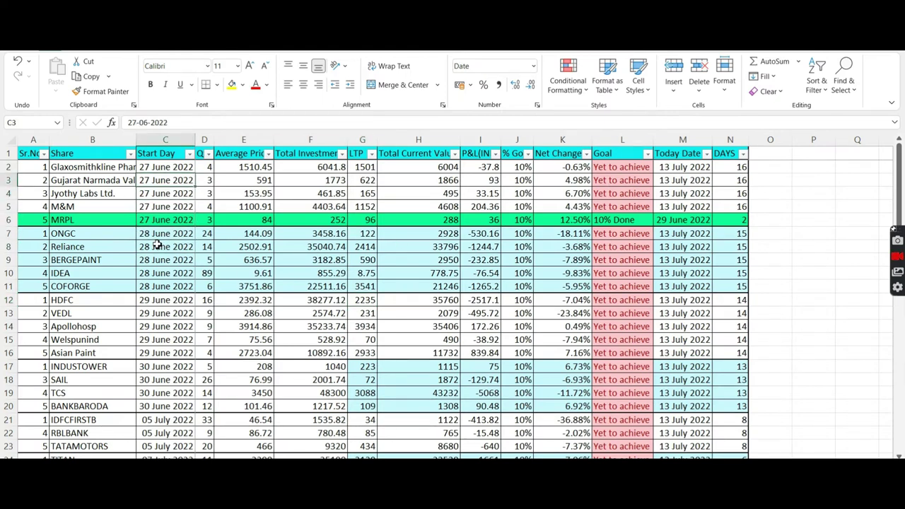
key(Down)
key(Down)
key(Down)
key(Down)
key(Down)
key(Down)
key(Down)
key(Down)
key(Down)
key(Down)
key(Down)
key(Down)
key(Down)
key(Down)
key(Down)
key(Down)
key(Down)
key(Down)
key(Down)
key(Down)
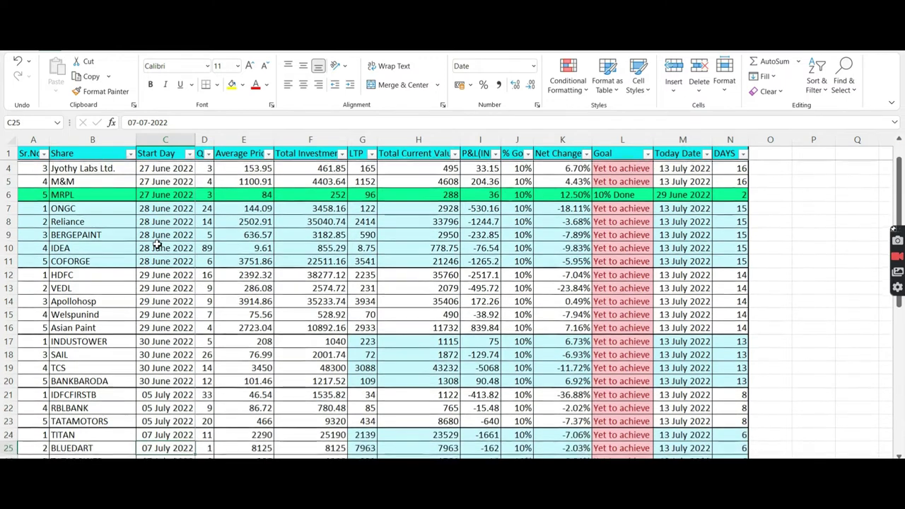
key(Down)
key(Down)
key(Down)
key(Down)
key(Down)
key(Down)
key(Down)
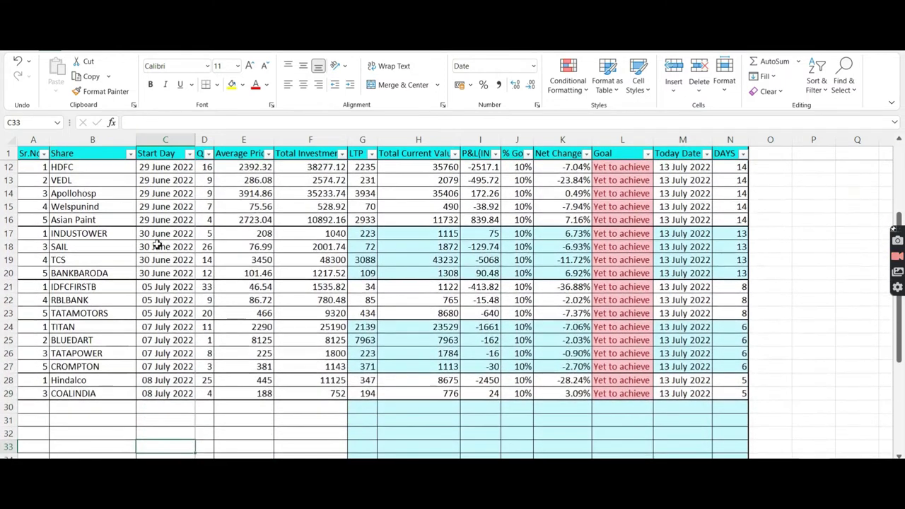
scroll(157, 242, down, 1)
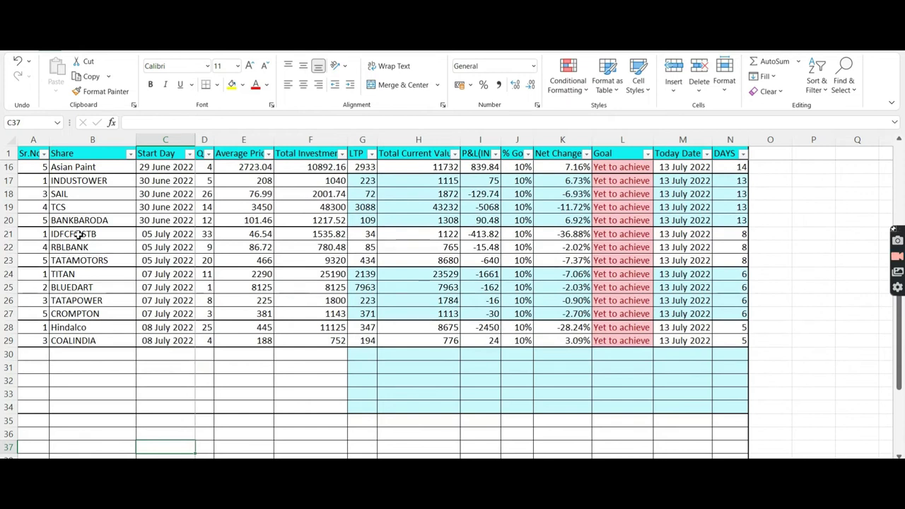
Step: Examine the share names from the 05 July 2022 entries back up to the 29 June 2022 entries
click(78, 236)
key(Down)
key(Down)
key(Up)
key(Up)
key(Up)
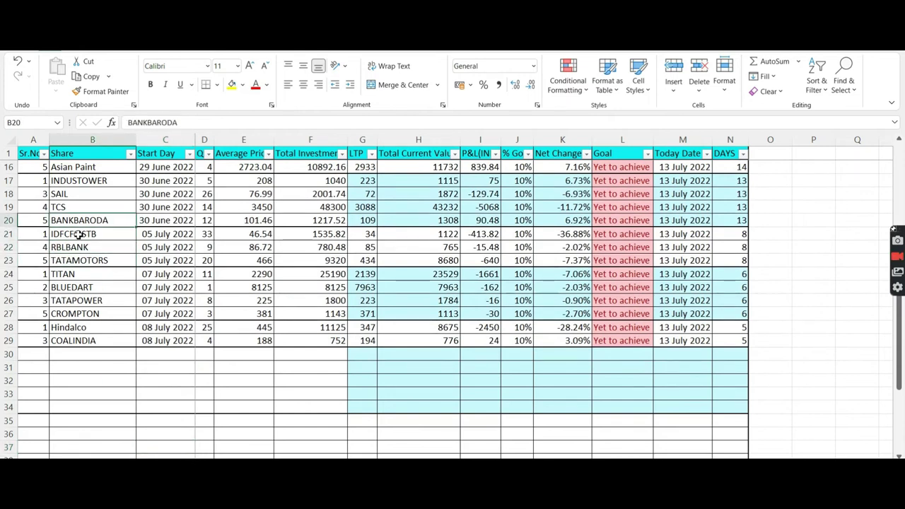
key(Up)
key(Up)
key(Up)
key(Up)
key(Up)
key(Up)
key(Up)
key(Up)
key(Up)
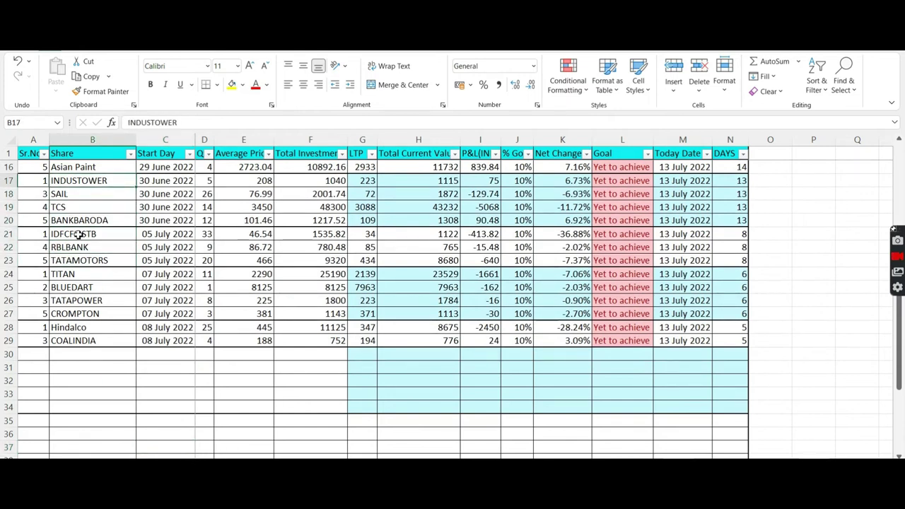
Step: Examine the share names from the 29 June 2022 entries down to COALINDIA in the last filled row
key(Down)
key(Down)
key(Down)
key(Down)
key(Down)
key(Down)
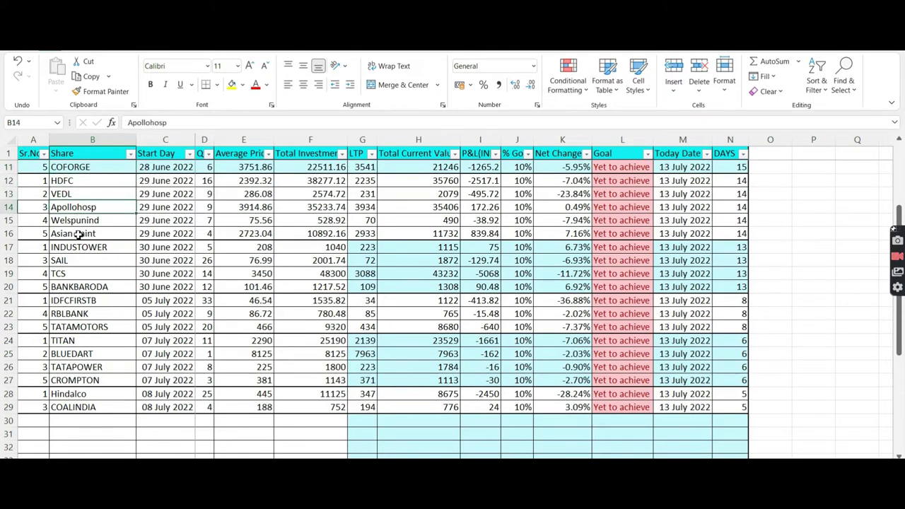
key(Down)
key(Down)
key(Down)
key(Down)
key(Down)
key(Down)
key(Down)
key(Down)
key(Down)
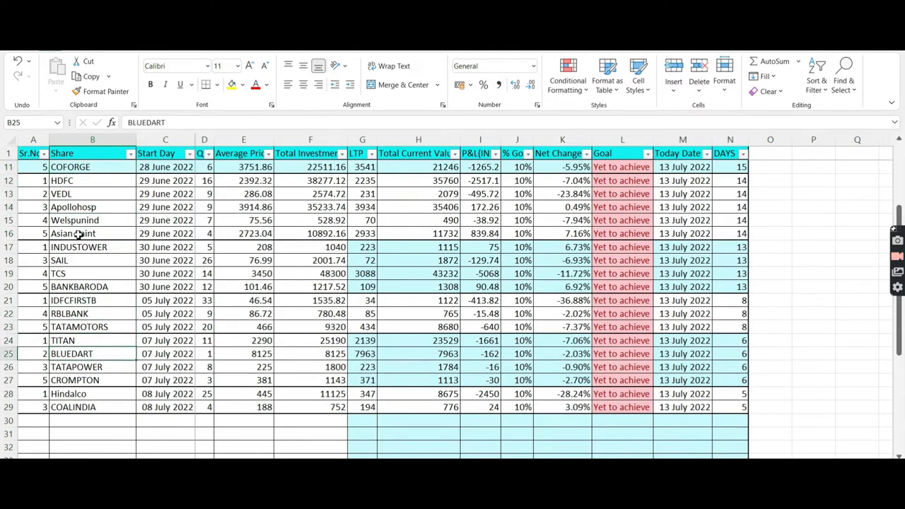
key(Down)
key(Down)
key(Down)
key(Up)
key(Up)
key(Down)
key(Down)
key(Up)
key(Down)
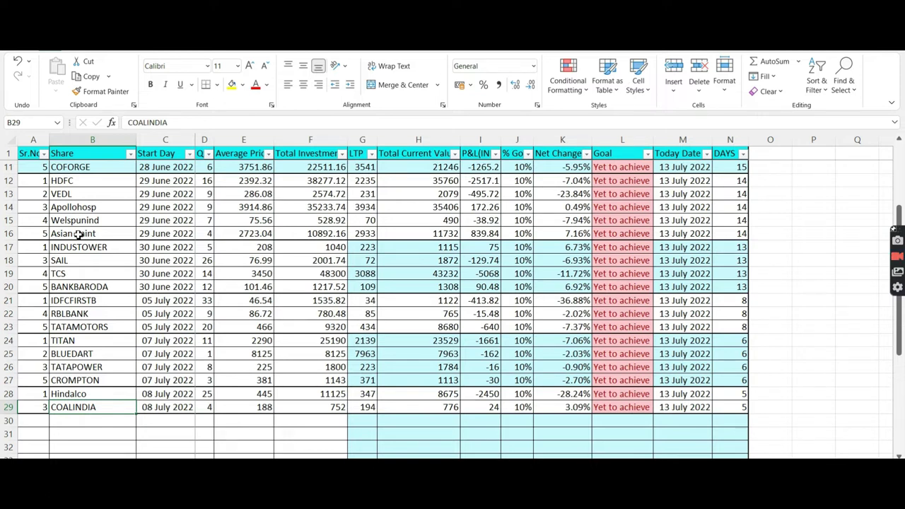
Step: Examine the quantity, average price and start day of the shares bought in July 2022
click(208, 341)
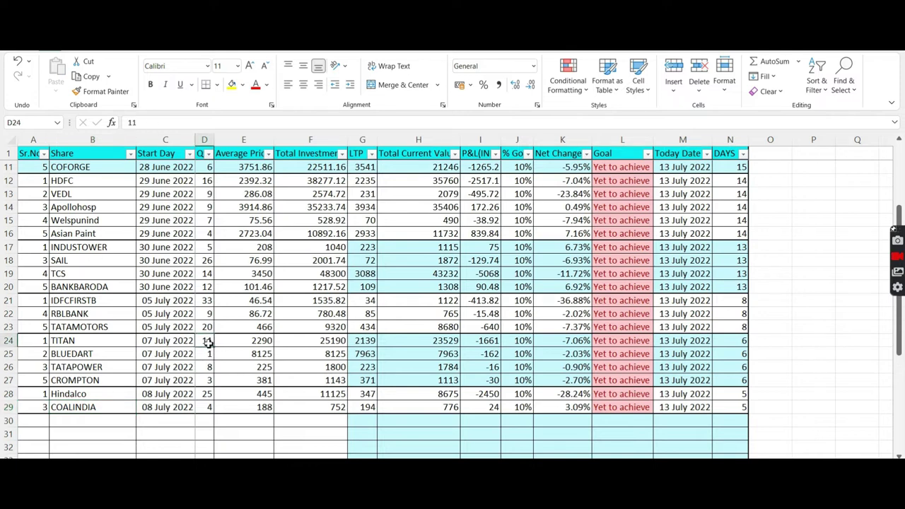
key(Left)
key(Right)
key(Right)
key(Down)
key(Down)
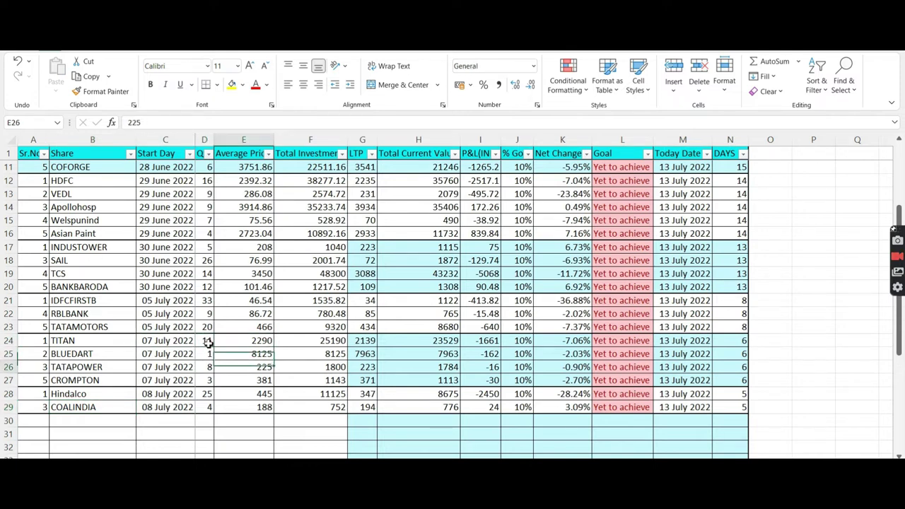
key(Down)
key(Left)
key(Left)
key(Up)
key(Up)
key(Up)
key(Up)
key(Up)
key(Up)
key(Up)
key(Up)
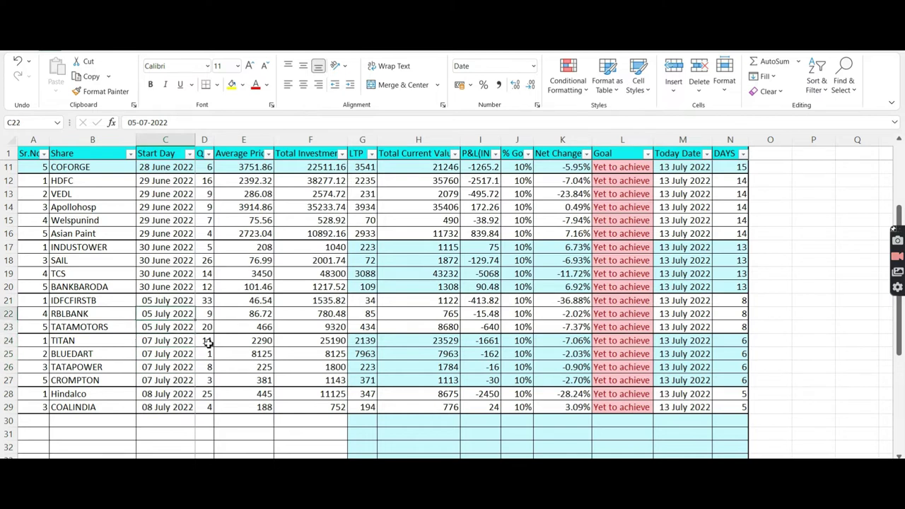
key(Up)
key(Down)
key(Down)
key(Down)
key(Down)
Step: Review the Start Day column from the July 2022 entries back up to the first purchases of 27 June 2022
click(170, 355)
key(Up)
key(Up)
key(Up)
key(Up)
key(Up)
key(Up)
key(Up)
key(Up)
key(Up)
key(Up)
key(Up)
key(Up)
key(Up)
key(Up)
key(Up)
key(Up)
key(Up)
key(Up)
key(Up)
key(Up)
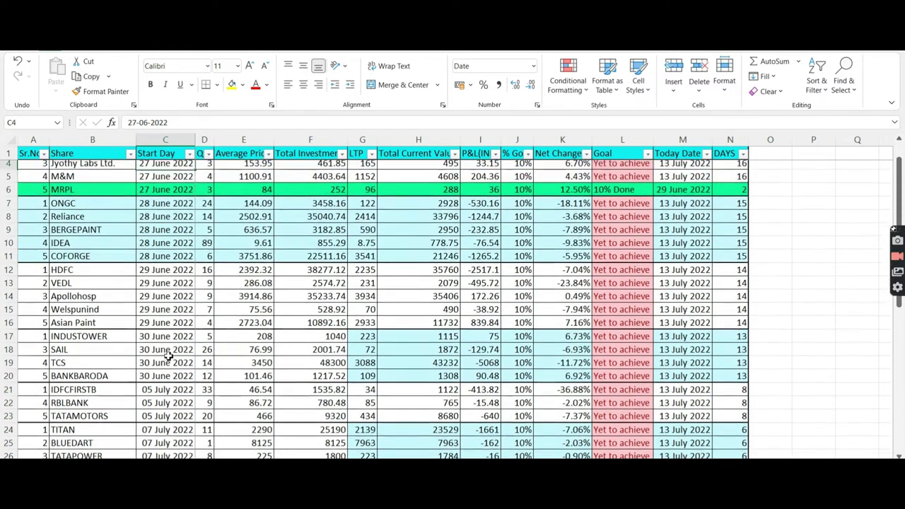
key(Up)
key(Up)
key(Up)
key(Down)
key(Down)
key(Down)
key(Down)
key(Down)
key(Down)
Step: Examine the 27 June 2022 share rows across to the DAYS column, including the values in the Goal column
key(Right)
key(Up)
key(Up)
key(Right)
key(Right)
key(Right)
key(Right)
key(Right)
key(Right)
key(Right)
key(Right)
key(Right)
key(Right)
key(Down)
key(Left)
key(Left)
key(Left)
key(Up)
key(Up)
key(Up)
key(Up)
key(Up)
key(Down)
key(Down)
key(Up)
key(Up)
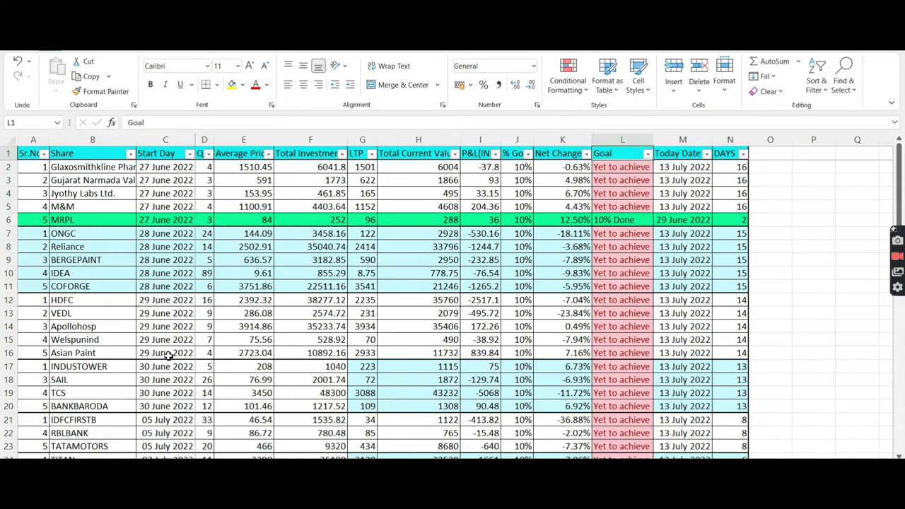
Step: Examine the % Goal column for the first share entries
key(Down)
key(Down)
key(Left)
key(Left)
key(Up)
key(Up)
key(Down)
key(Down)
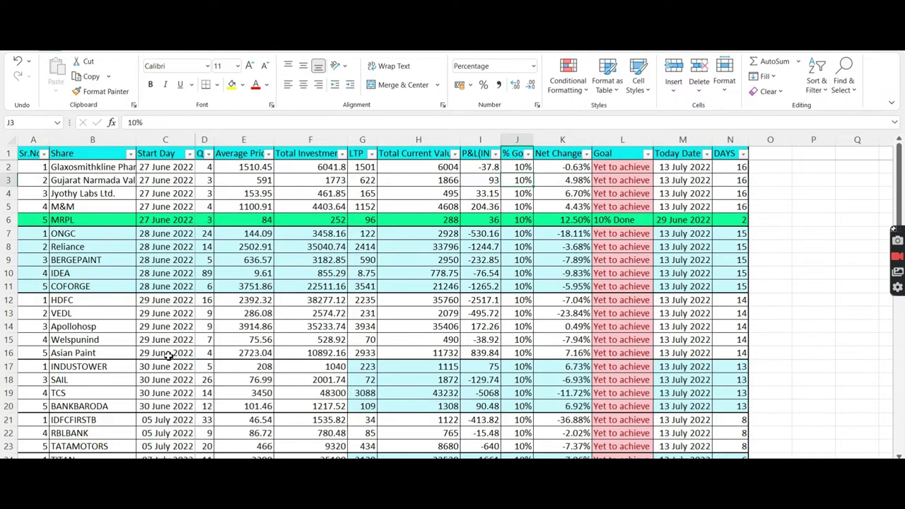
Step: Filter the Net Change column to show only the -36.88% and -28.24% values
click(585, 154)
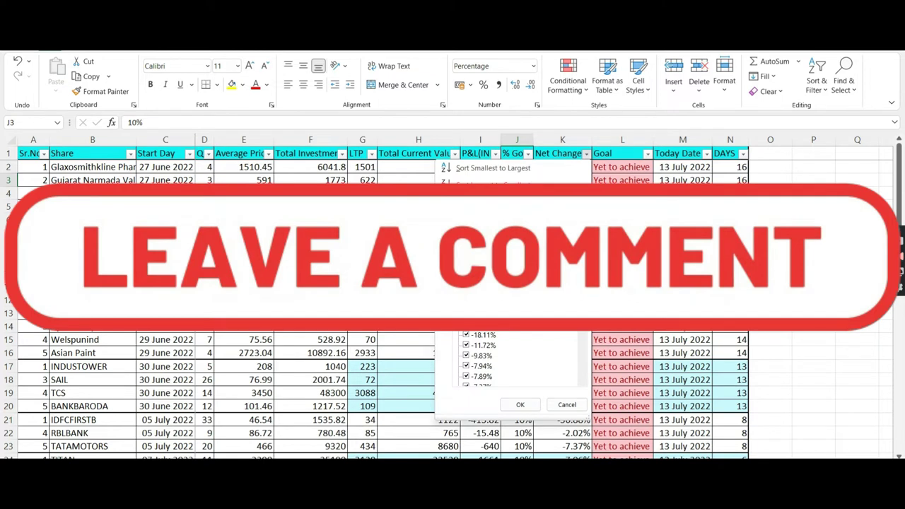
click(467, 302)
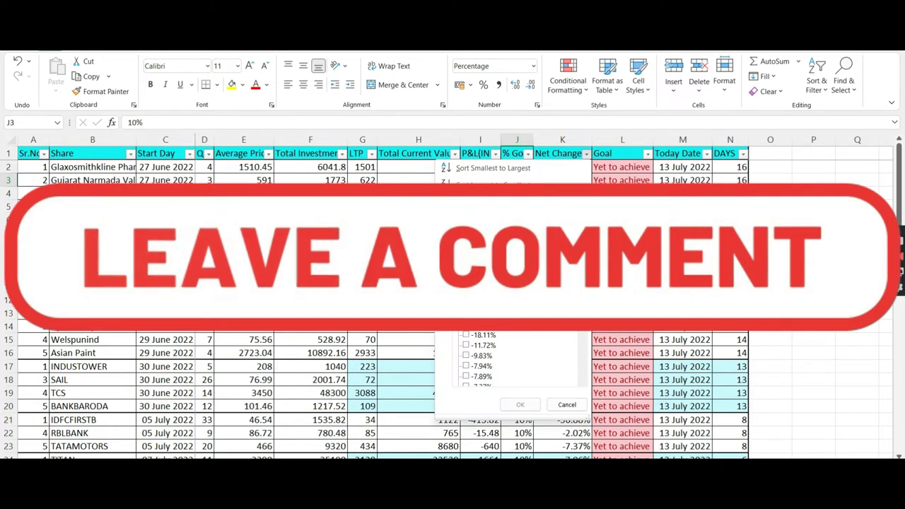
click(466, 303)
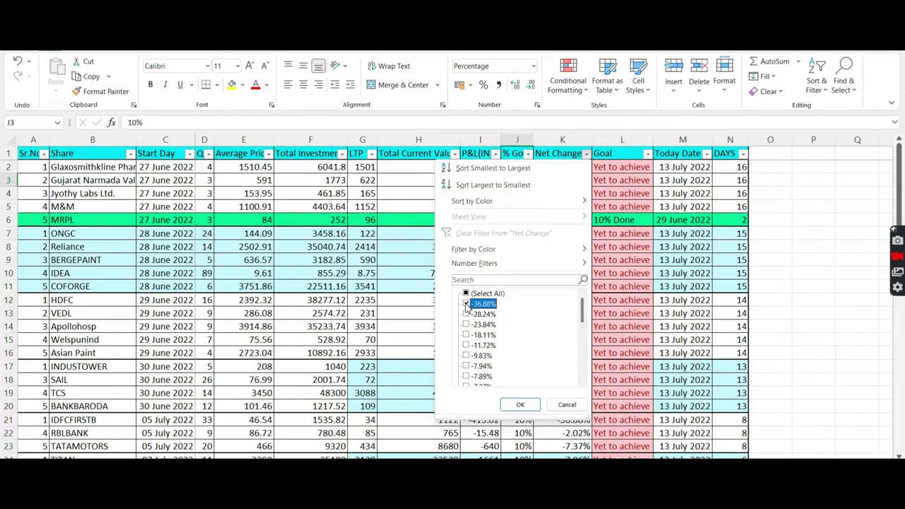
click(465, 313)
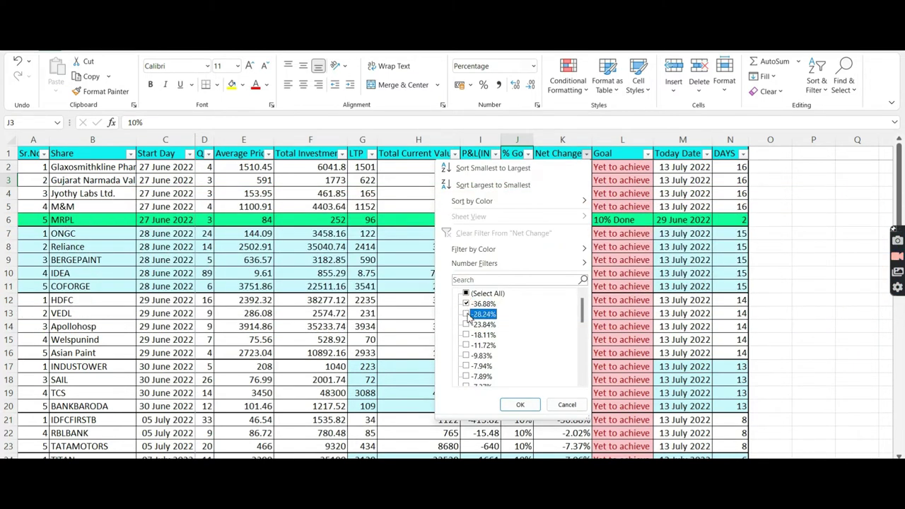
click(517, 405)
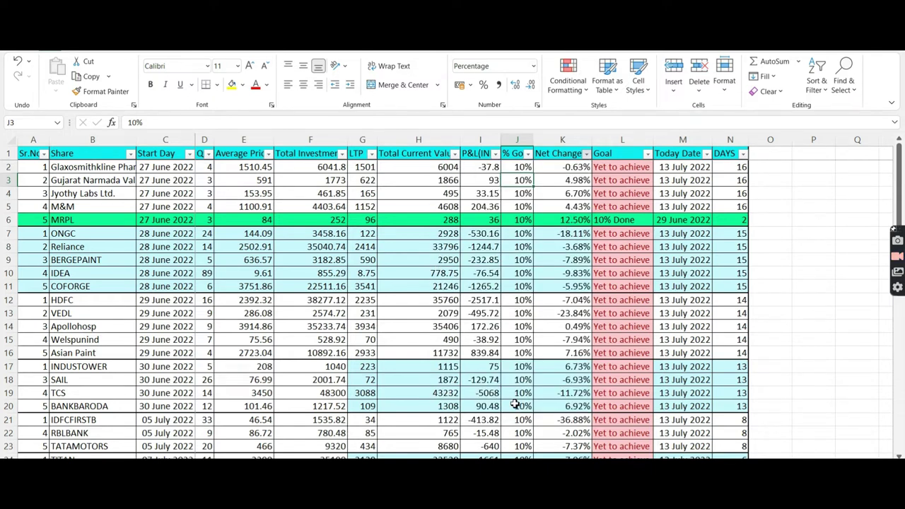
Step: Examine the Net Change values of IDFCFIRSTB and Hindalco
click(566, 181)
key(Up)
key(Up)
key(Down)
key(Down)
key(Down)
key(Up)
key(Up)
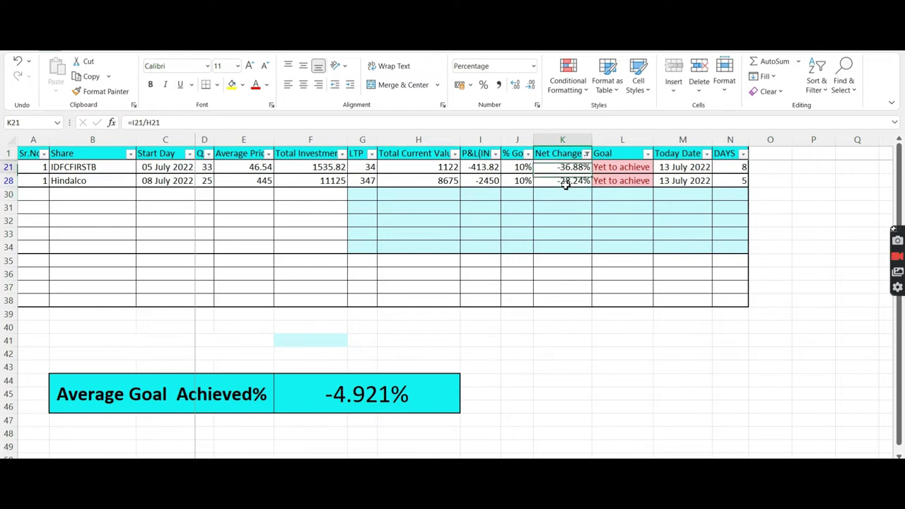
Step: Examine the start day and quantity of the Hindalco entry
key(Down)
key(Down)
key(Down)
key(Left)
key(Left)
key(Left)
key(Left)
key(Left)
key(Left)
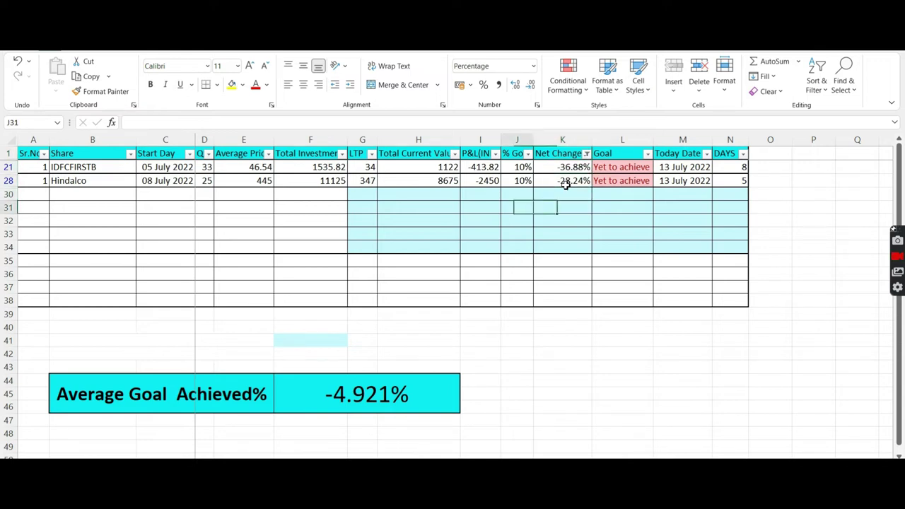
key(Left)
key(Left)
key(Up)
key(Up)
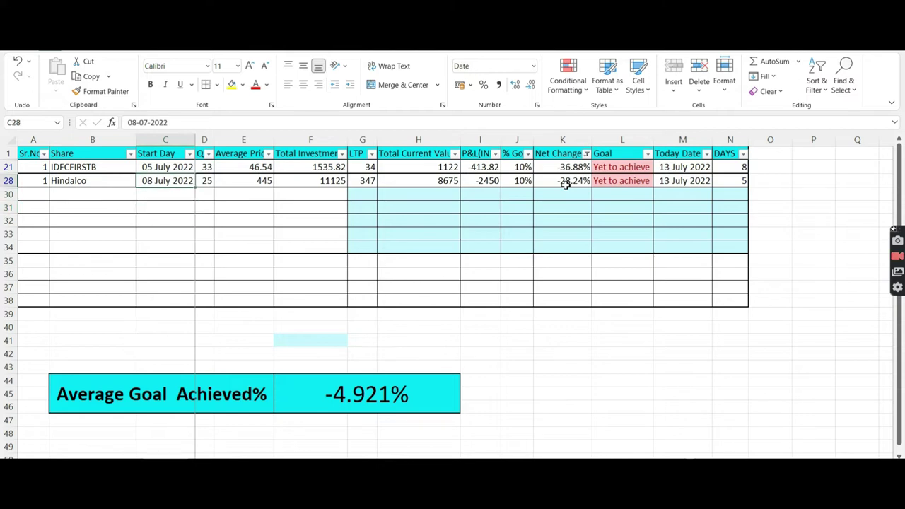
key(Right)
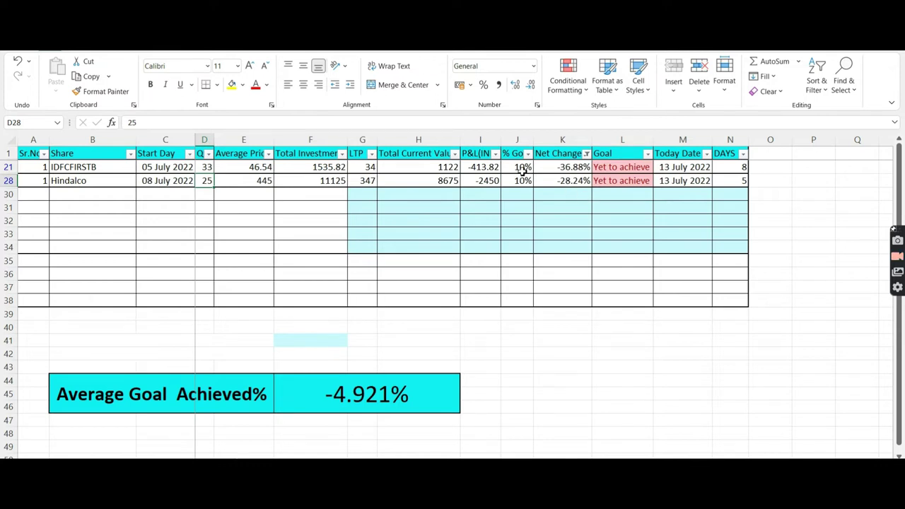
Step: Compare the % Goal and Net Change values of the two filtered shares
click(533, 202)
key(Up)
key(Up)
key(Up)
key(Down)
key(Up)
key(Up)
key(Right)
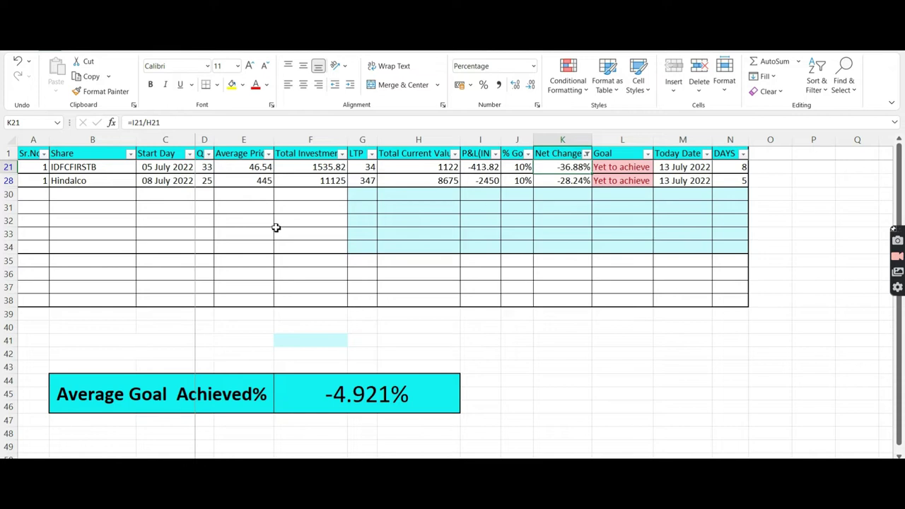
Step: Check IDFCFIRSTB's start day and compare Hindalco's average price with its LTP
click(174, 167)
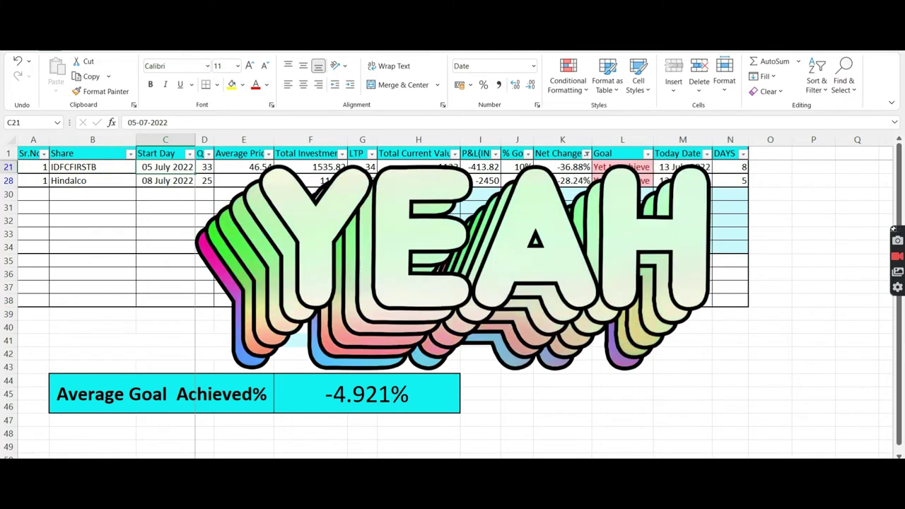
click(261, 180)
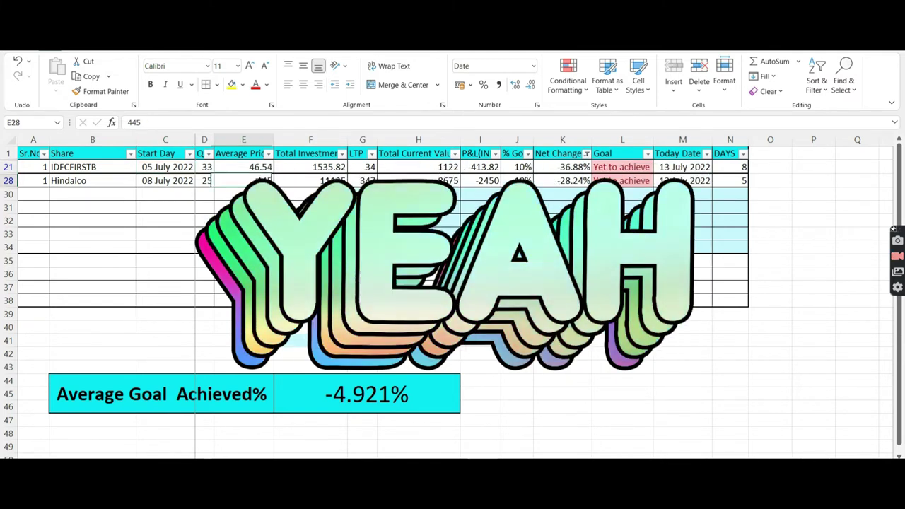
click(358, 181)
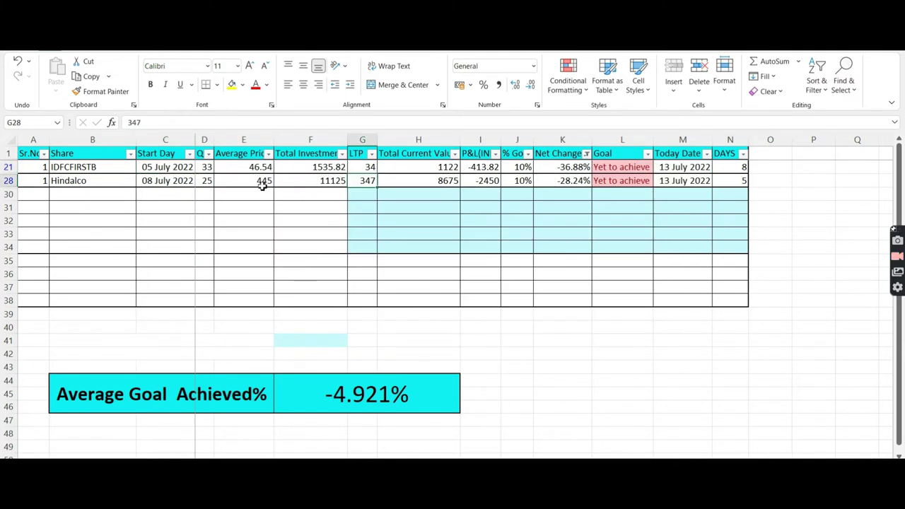
click(262, 182)
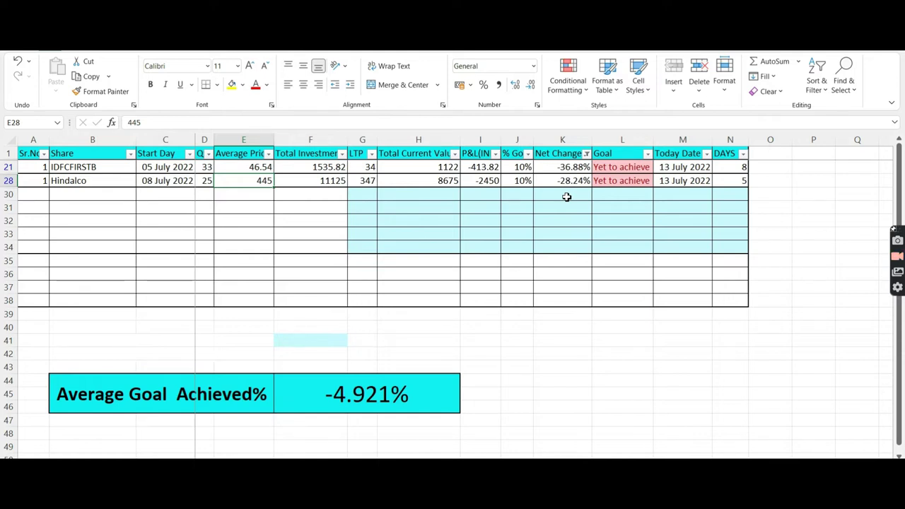
Step: Change the Net Change filter to show only 6.70%, 6.73%, 6.92% and 7.16%
click(586, 154)
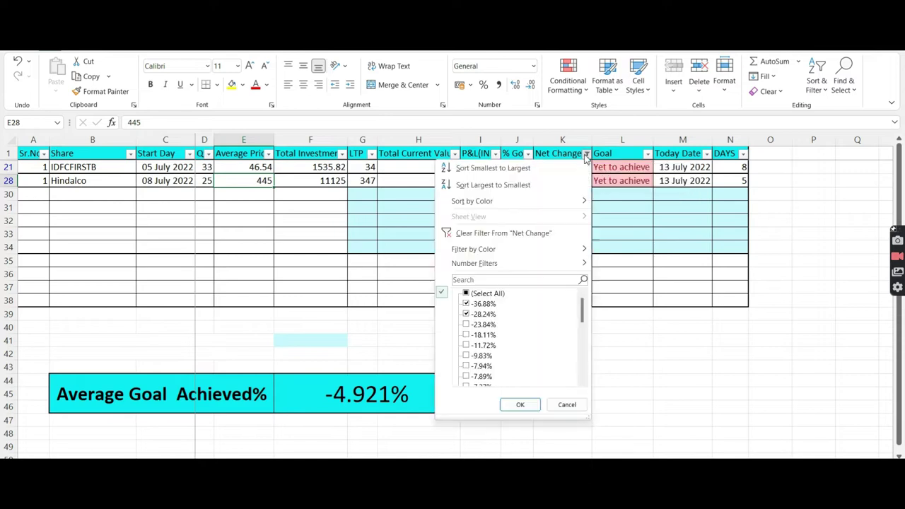
click(467, 294)
click(466, 294)
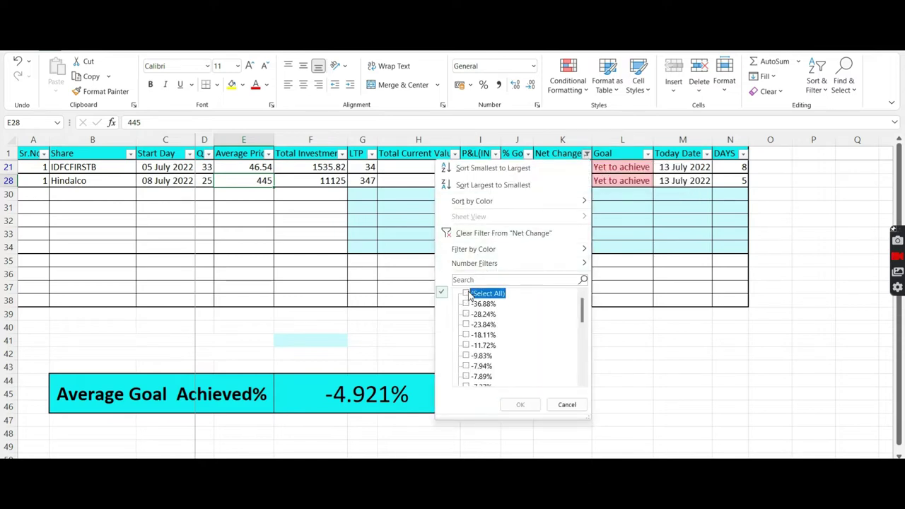
drag(582, 318, 580, 388)
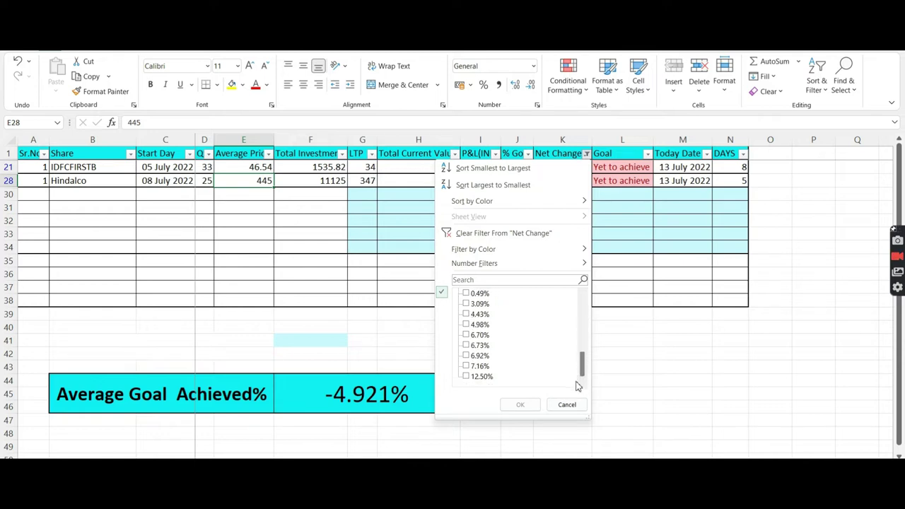
click(466, 367)
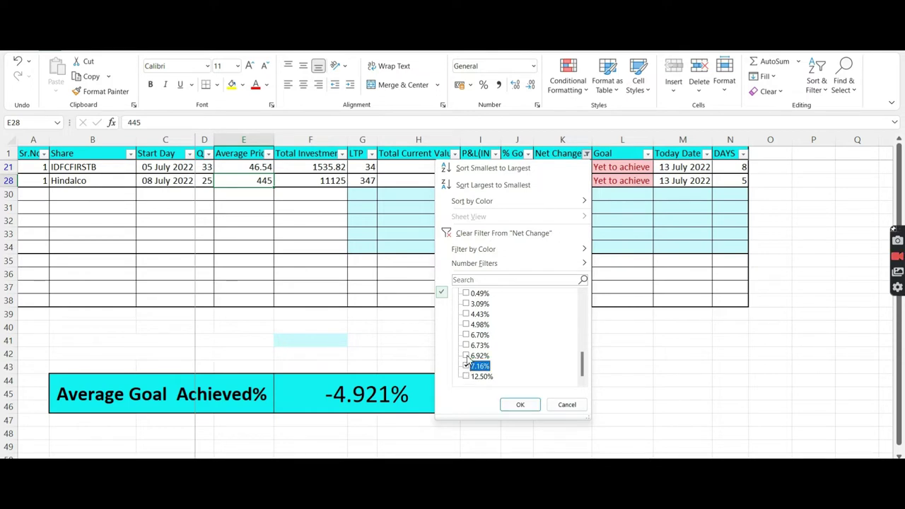
click(467, 355)
click(466, 335)
click(466, 345)
click(513, 404)
Step: Examine the % Goal and Net Change values of Jyothy Labs Ltd. and Asian Paint
click(520, 269)
key(Up)
key(Up)
key(Up)
key(Up)
key(ctrl+Up)
key(Down)
key(Up)
key(Down)
key(Right)
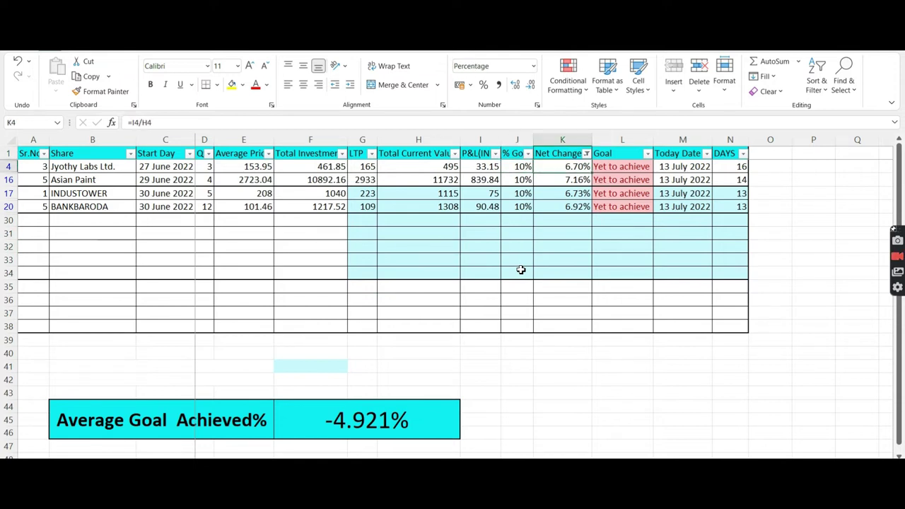
key(Down)
key(Left)
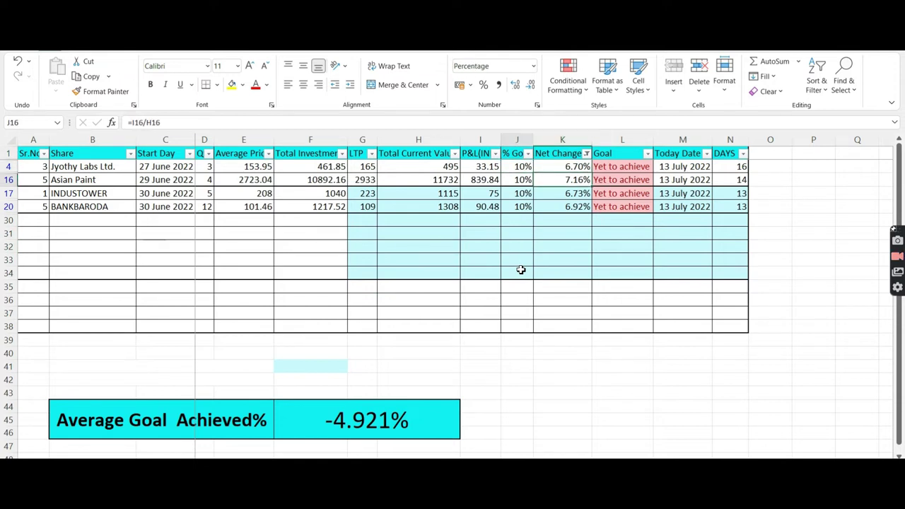
key(Right)
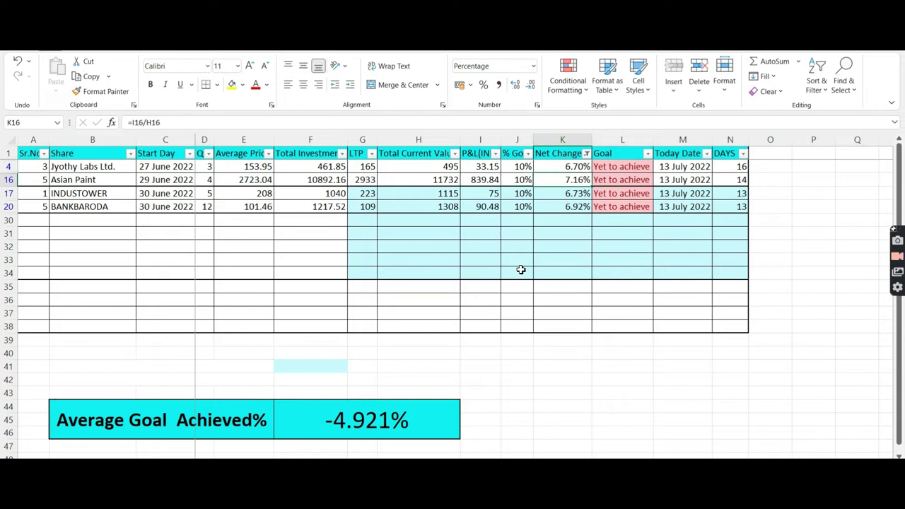
Step: Review the Net Change values of all four filtered shares, down to INDUSTOWER and BANKBARODA
key(Down)
key(Down)
key(Up)
key(Up)
key(Up)
key(Up)
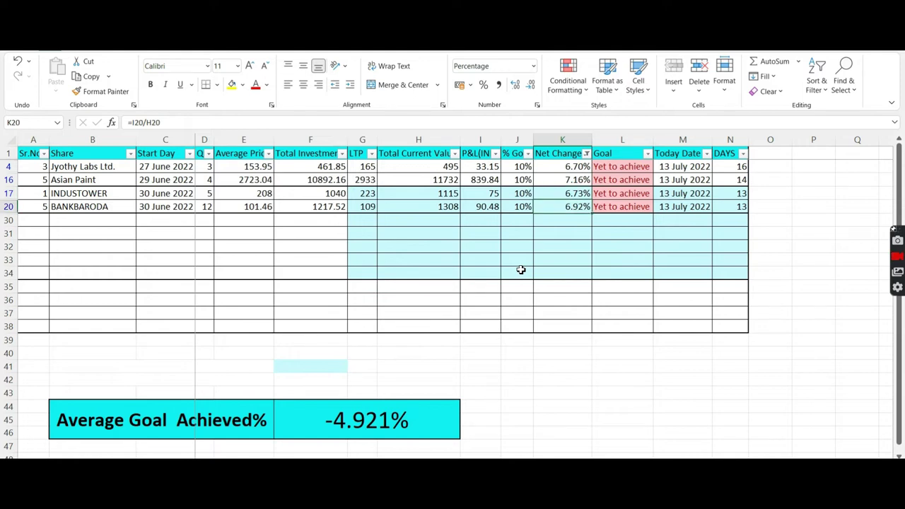
key(Down)
key(Down)
key(Down)
key(Down)
key(Down)
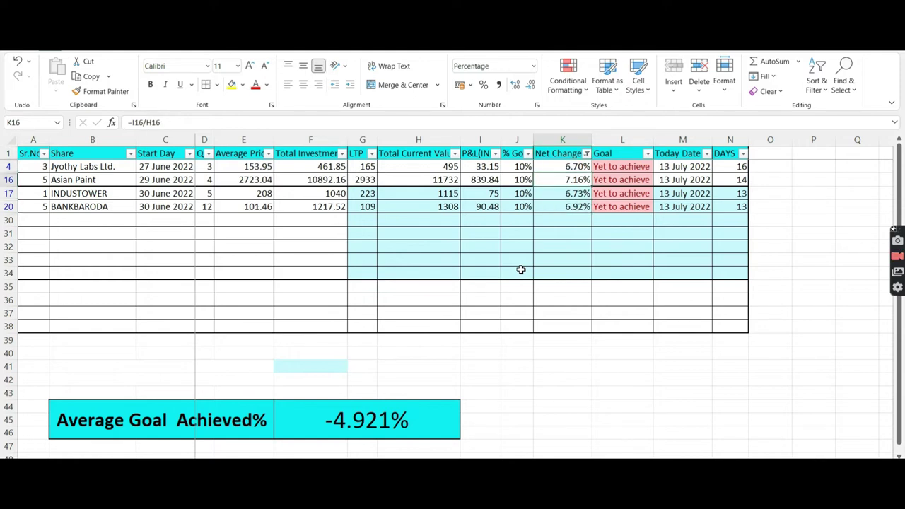
Step: Check the Average Goal Achieved% cell and its formula below the table
click(336, 415)
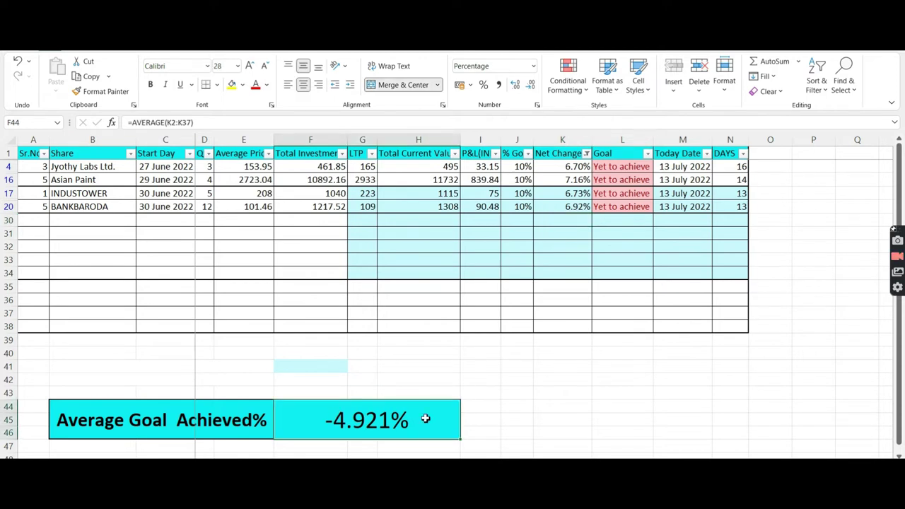
click(506, 431)
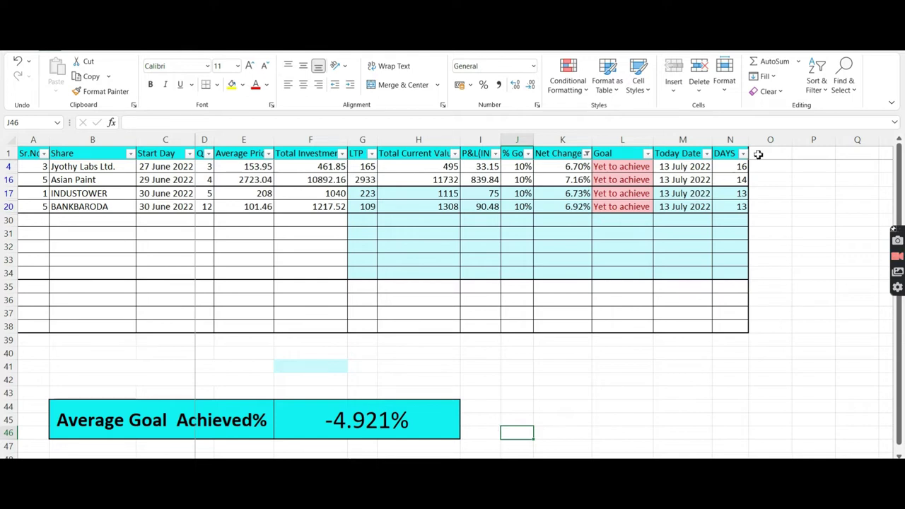
click(347, 414)
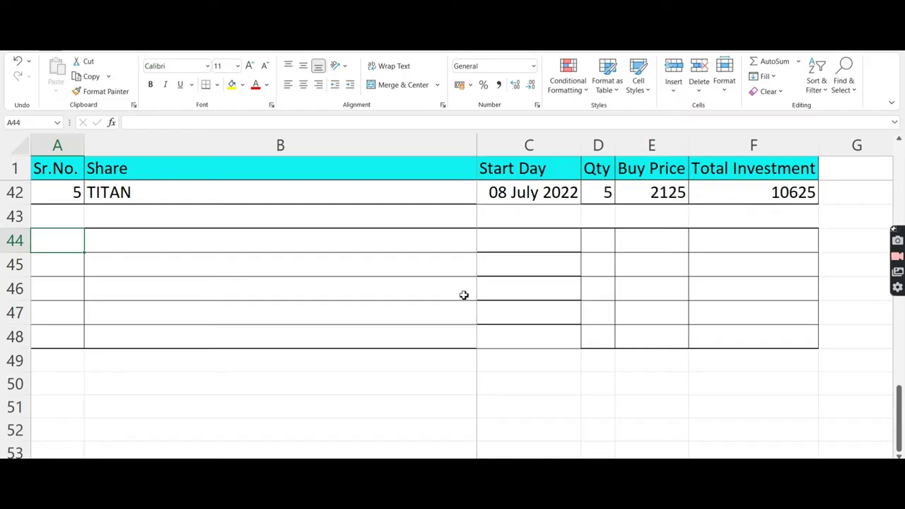
Step: Review the shares bought on 08 July 2022 in the purchase list, from TITAN up to Hindalco
click(219, 243)
key(Up)
key(Up)
key(Up)
key(Up)
key(Up)
key(Up)
key(Down)
key(Down)
key(Down)
key(Up)
key(Up)
key(Up)
key(Down)
key(Down)
key(Down)
key(Down)
key(Up)
key(Up)
key(Up)
key(Down)
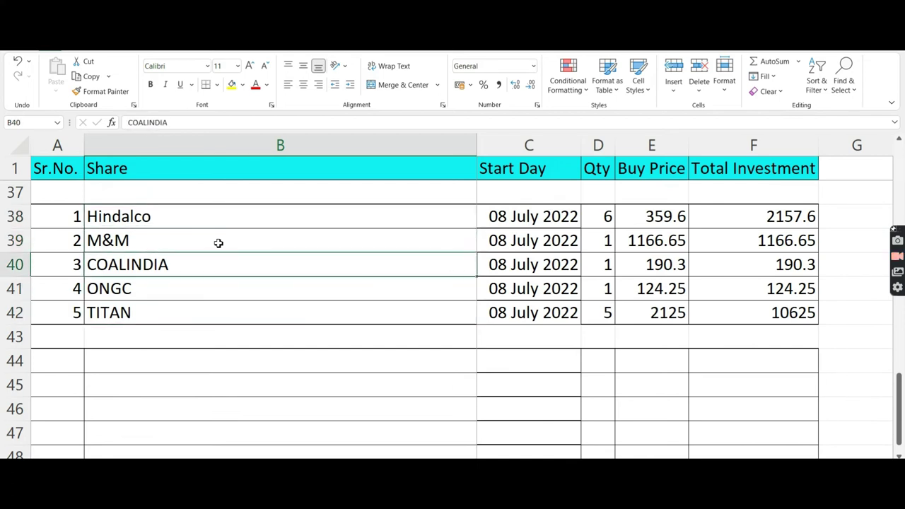
click(122, 215)
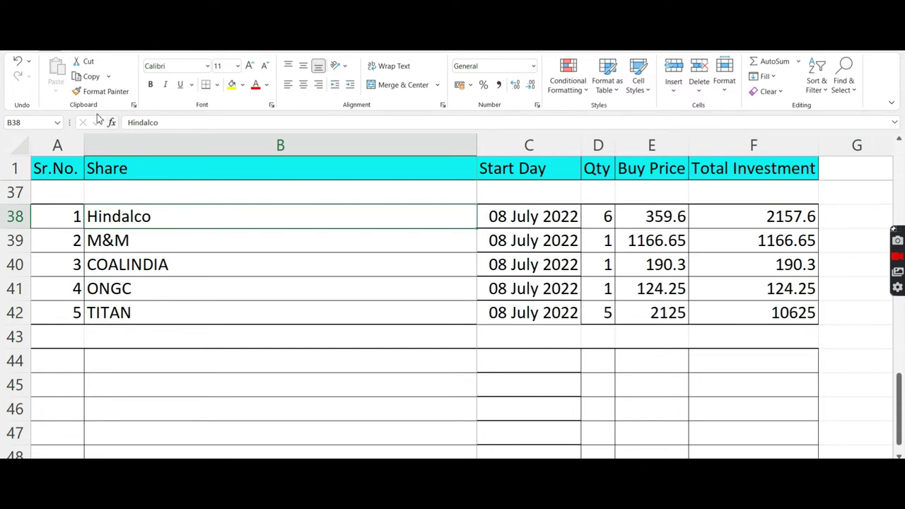
Step: Undo the cleared cells in row 44 to restore serial number 1, share HCLTECH and start day 13 July 2022
click(19, 64)
click(19, 64)
click(19, 64)
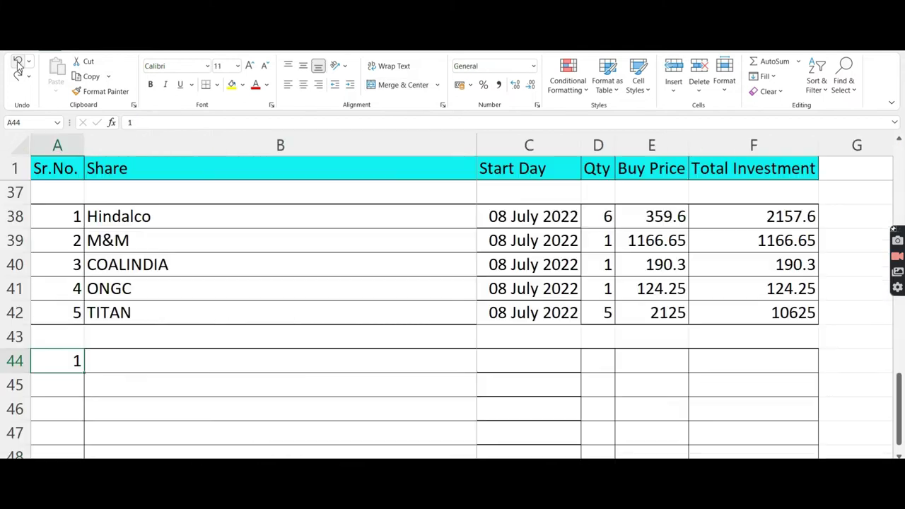
click(19, 64)
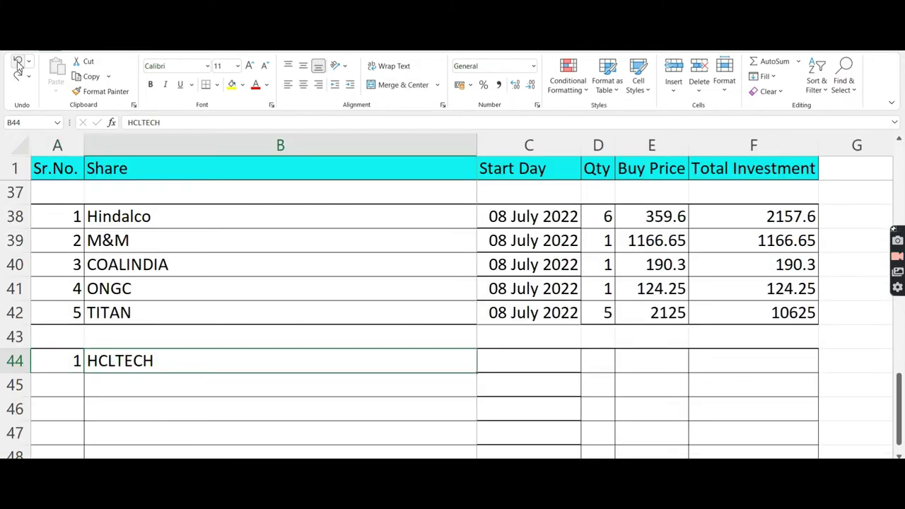
click(18, 63)
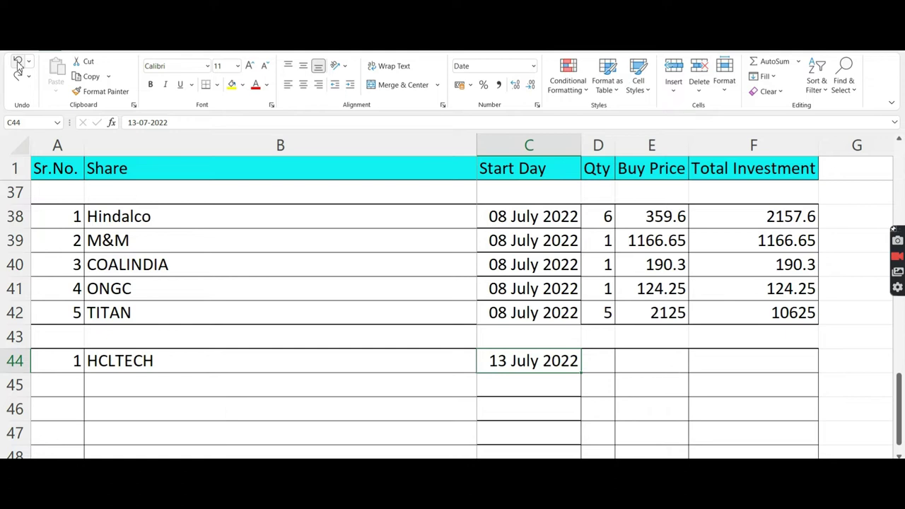
Step: Look over the purchase list from the 08 July 2022 shares to the HCLTECH row and the blank rows below
click(161, 265)
key(Down)
key(Down)
key(Down)
key(Down)
key(Down)
key(Down)
key(Down)
key(Down)
key(Down)
key(Down)
key(Down)
key(Down)
key(Down)
key(Down)
key(Down)
key(Up)
key(Up)
key(Up)
key(Up)
key(Up)
key(Up)
key(Up)
key(Up)
key(Up)
key(Up)
key(Up)
key(Up)
key(Up)
key(Up)
key(Up)
key(Up)
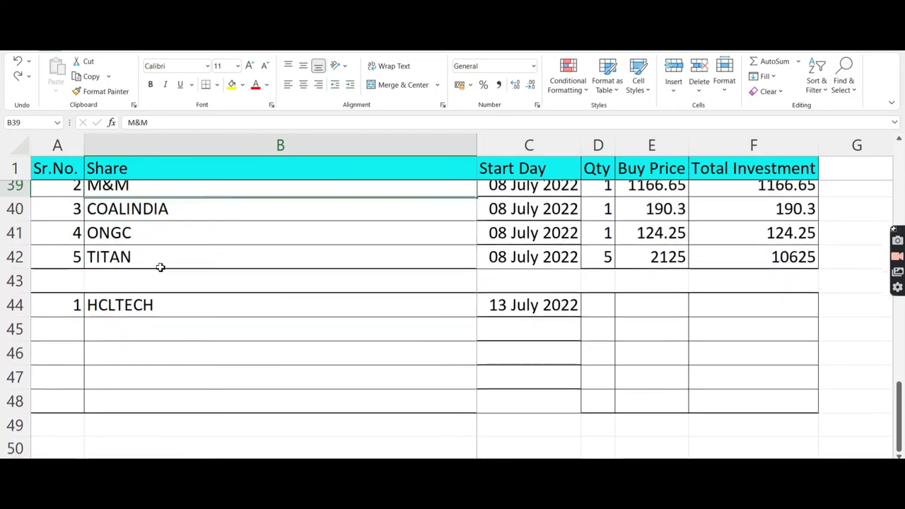
key(Down)
key(Down)
key(Down)
key(Down)
key(Down)
key(Down)
key(Down)
key(Down)
key(Down)
key(Down)
key(Down)
key(Down)
key(Down)
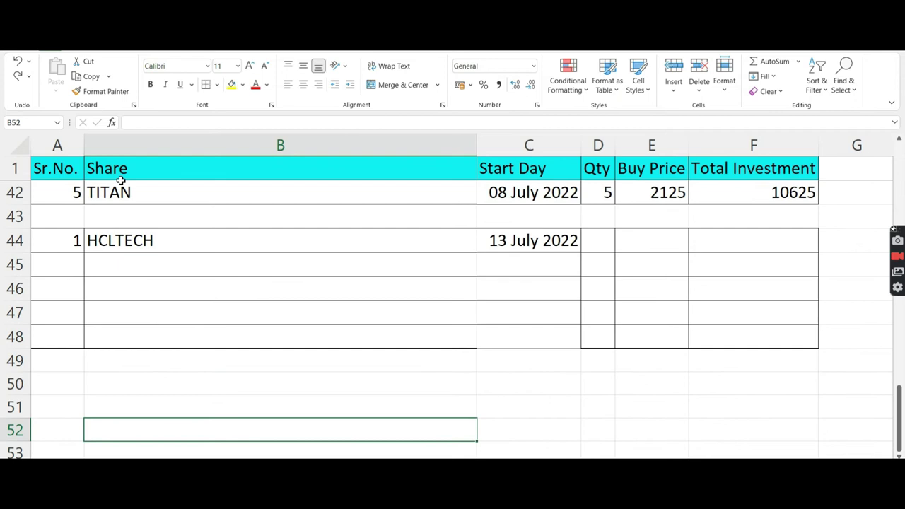
Step: Undo two more cleared cells to restore HCLTECH's quantity of 7 and buy price of 912.5
click(19, 63)
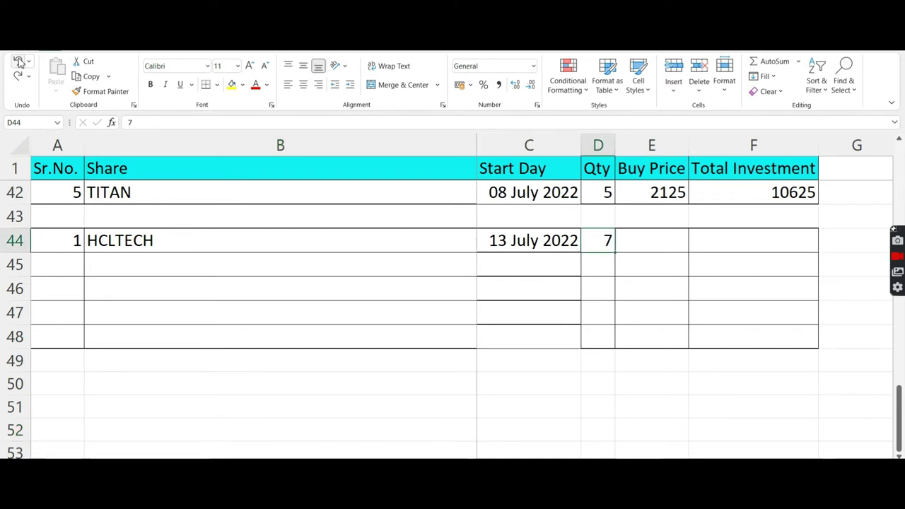
click(19, 63)
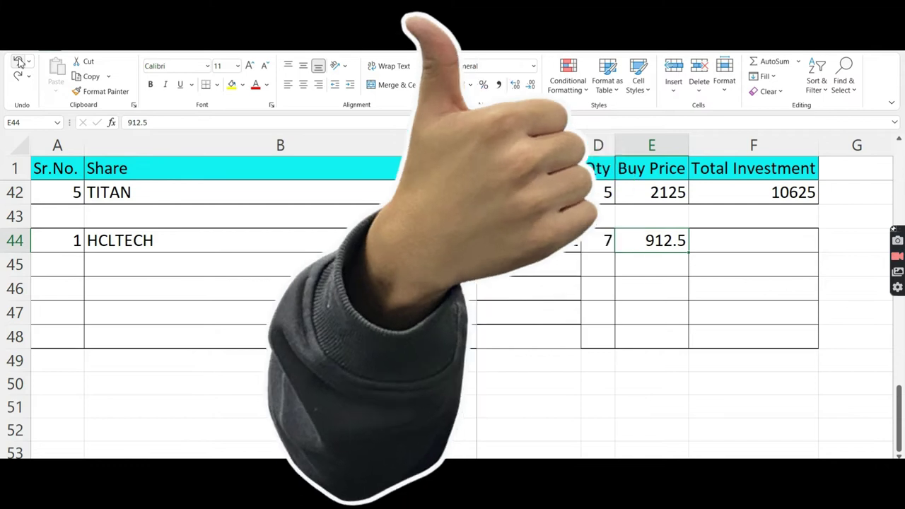
Step: Undo the cleared cells to restore HCLTECH's total formula and row 45: 2, RELIANCE, 13 July 2022, quantity 6, buy price 2411.15, total =D45*E45
click(20, 62)
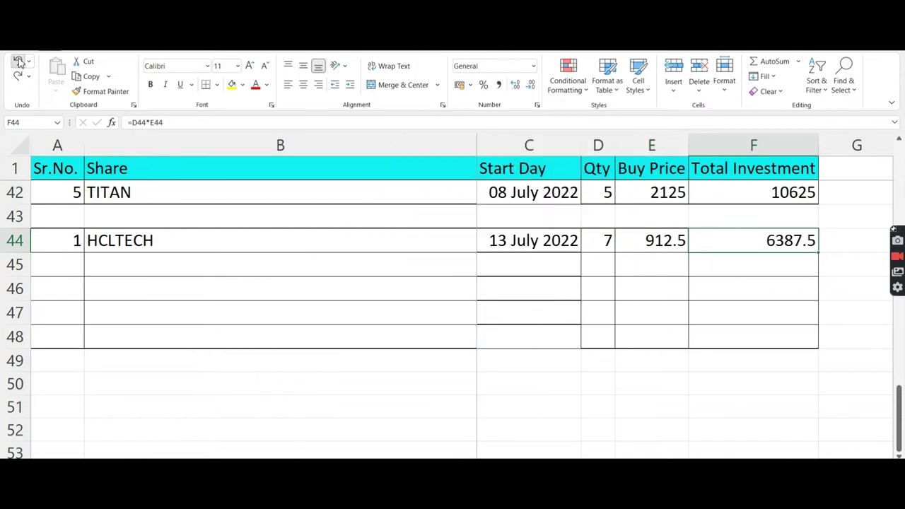
click(19, 63)
click(19, 62)
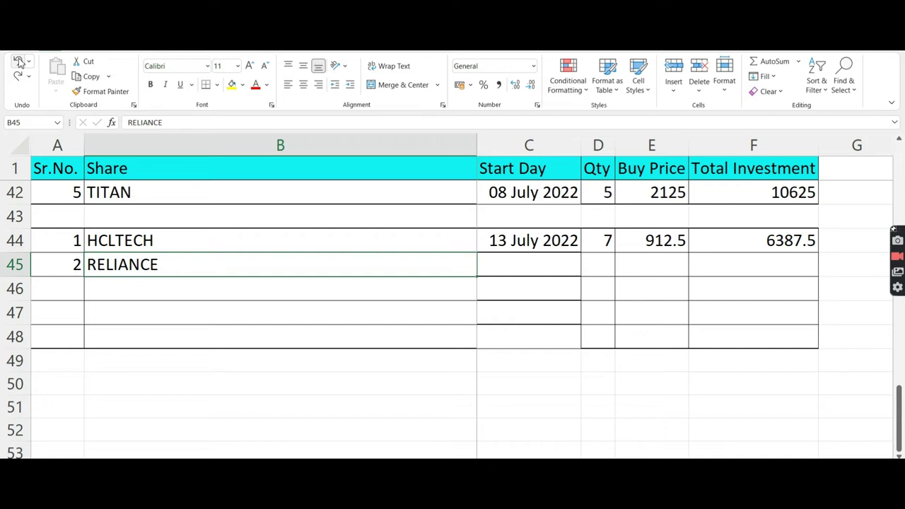
click(20, 62)
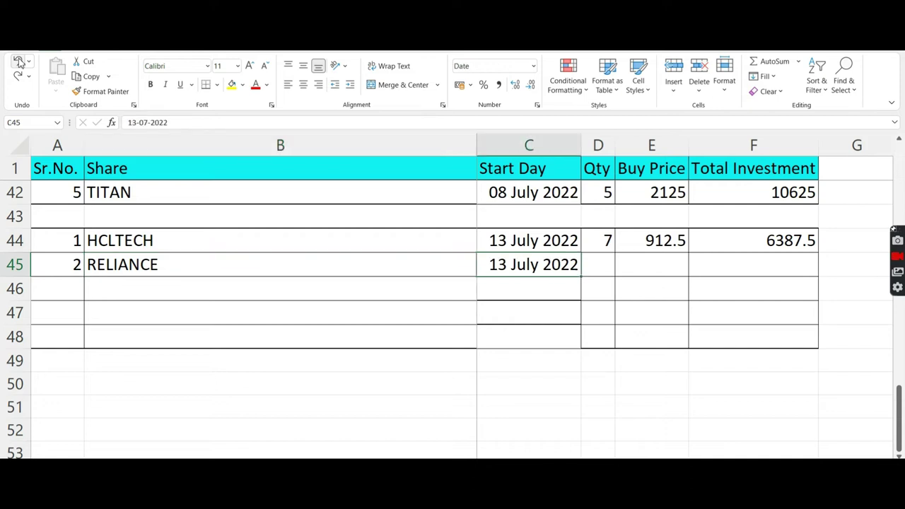
click(20, 62)
click(19, 62)
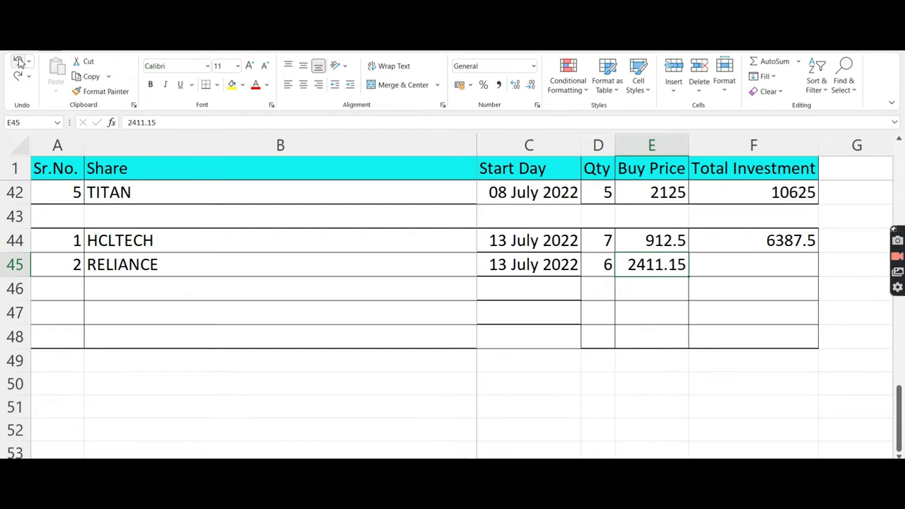
click(20, 62)
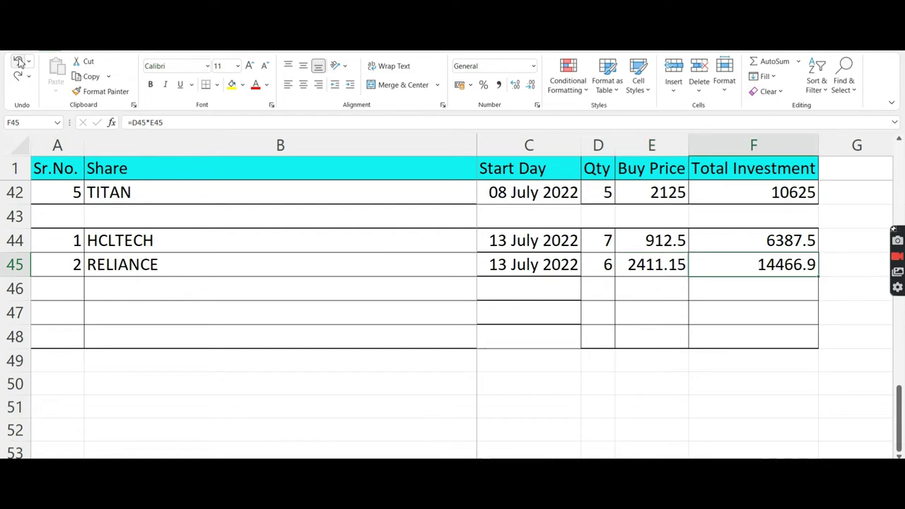
Step: Undo the cleared cells in row 46 to restore serial number 3, TCS, 13 July 2022, quantity 1 and buy price 3087
click(20, 62)
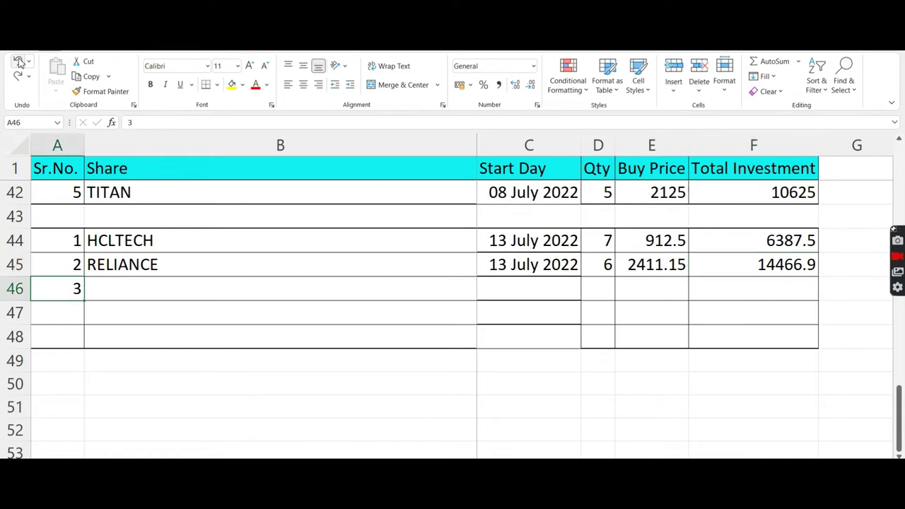
click(20, 62)
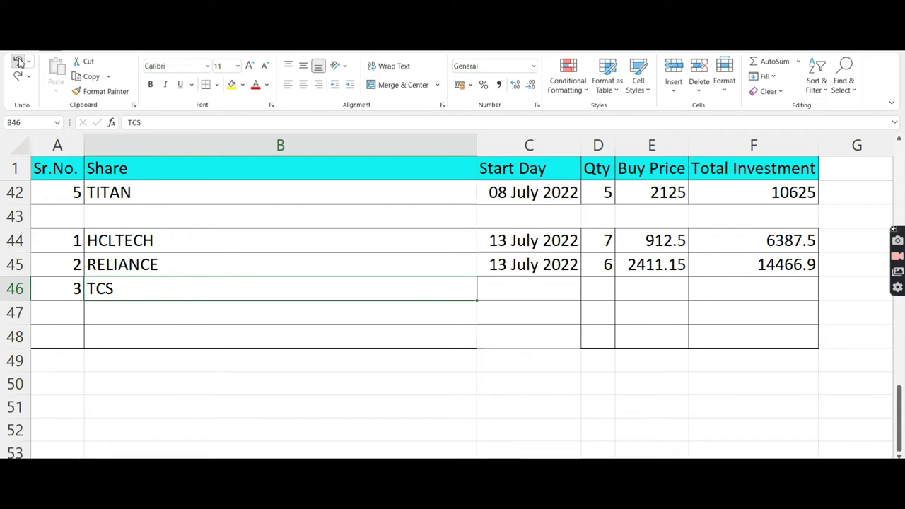
click(20, 62)
click(20, 62)
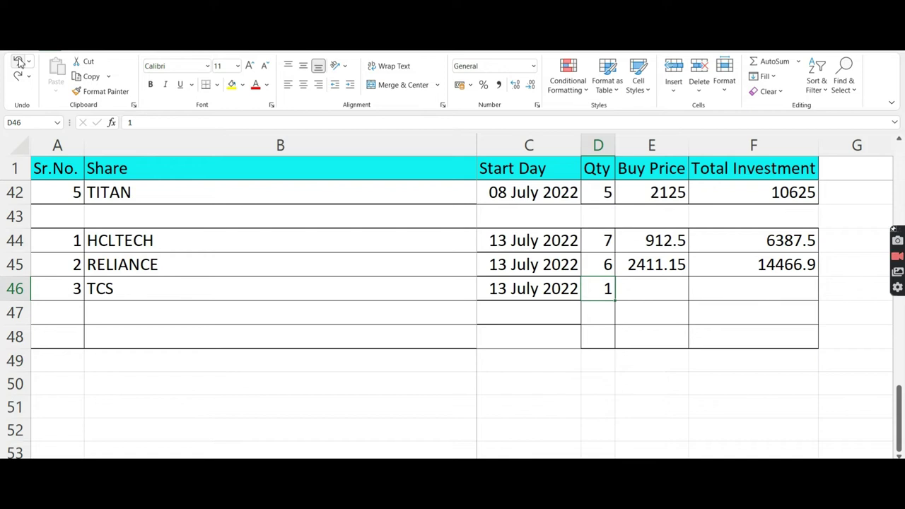
key(ctrl+y)
key(ctrl+y)
key(ctrl+y)
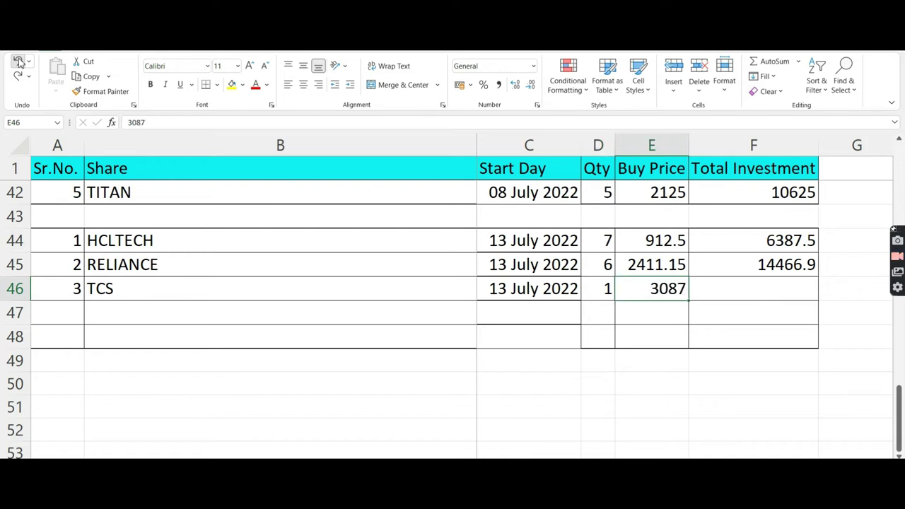
Step: Restore the cleared TCS total and row 47: serial number 4, TATASTEEL, 13 July 2022, quantity 1, buy price 908 and total =D47*E47
key(ctrl+y)
key(ctrl+y)
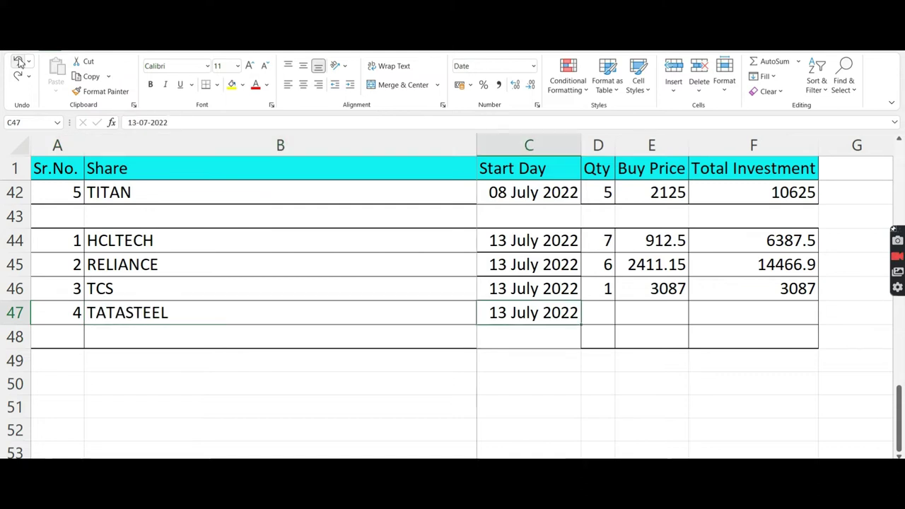
key(ctrl+y)
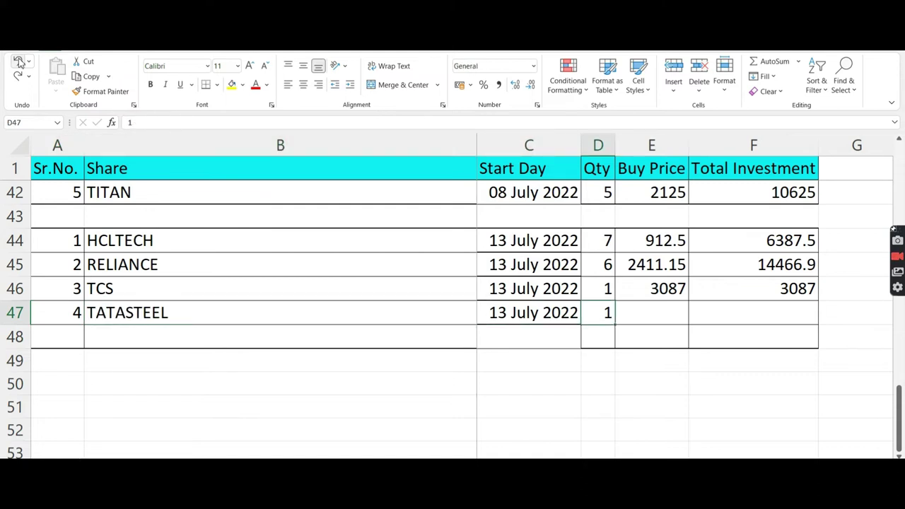
key(ctrl+y)
key(ctrl+y)
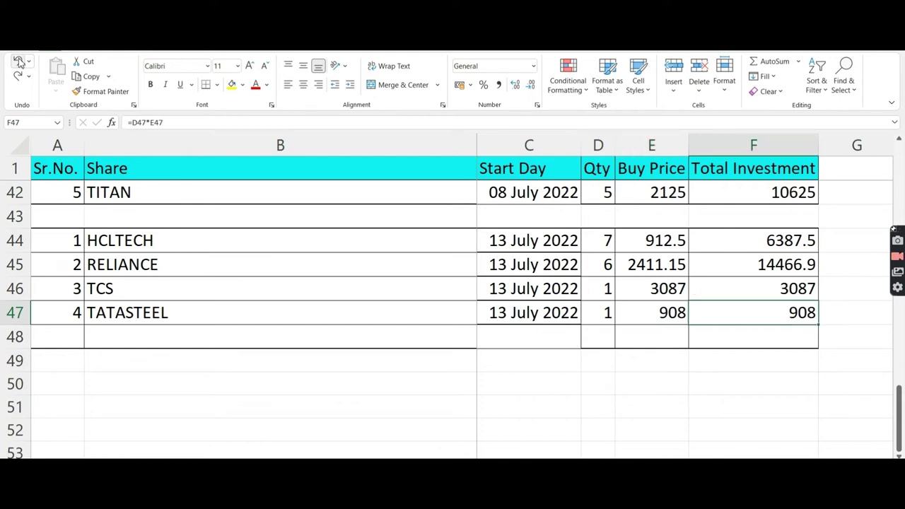
Step: Restore the cleared cells in row 48: serial number 5, ONGC, 13 July 2022, quantity 4, buy price 123.9 and total =D48*E48
key(ctrl+y)
key(ctrl+y)
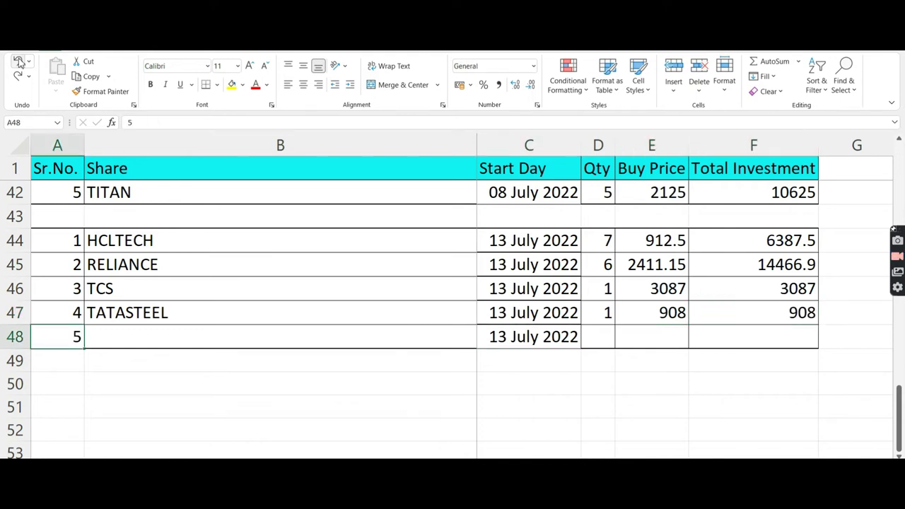
key(ctrl+y)
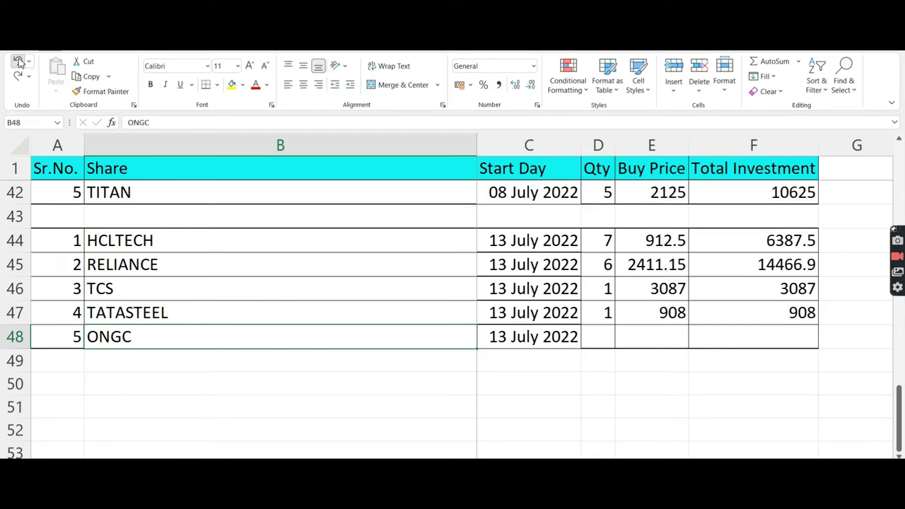
key(ctrl+y)
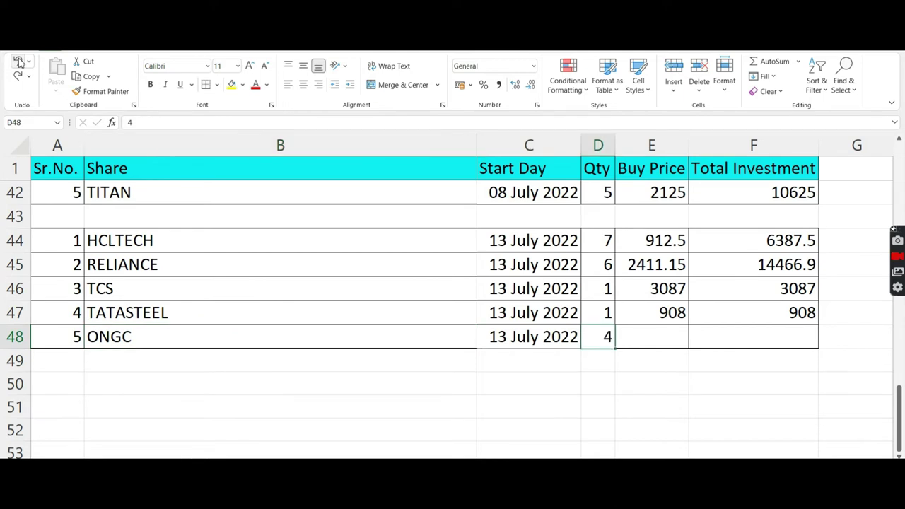
key(ctrl+y)
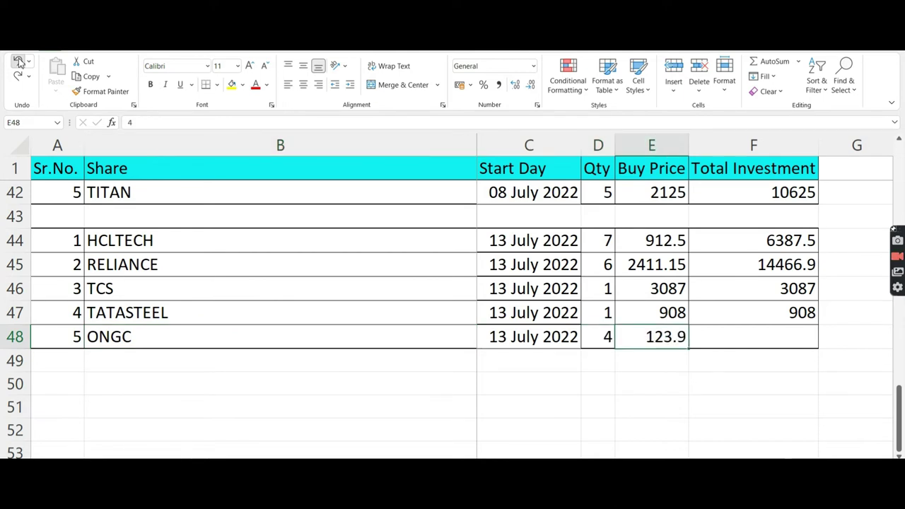
key(ctrl+y)
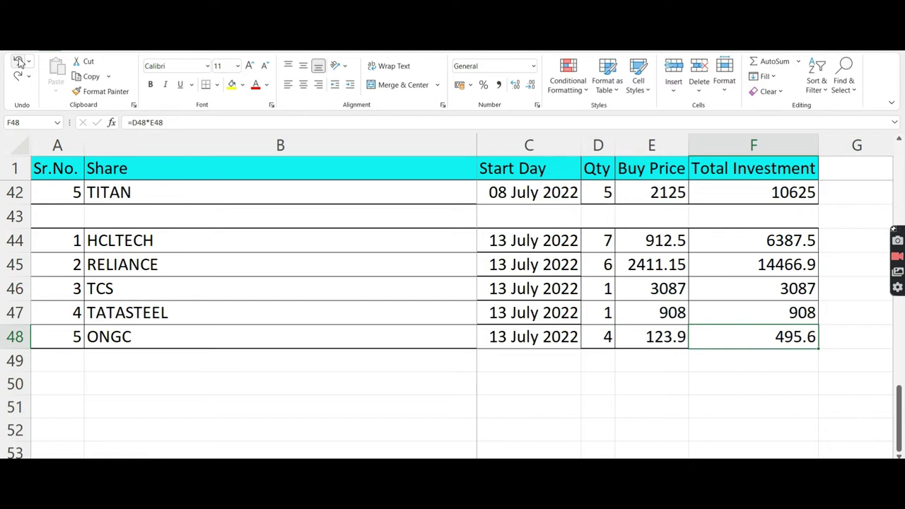
Step: Review the five shares bought on 13 July 2022, from HCLTECH down to ONGC and back up
click(135, 241)
key(Down)
key(Down)
key(Down)
key(Down)
key(Down)
key(Up)
key(Up)
key(Up)
key(Up)
key(Up)
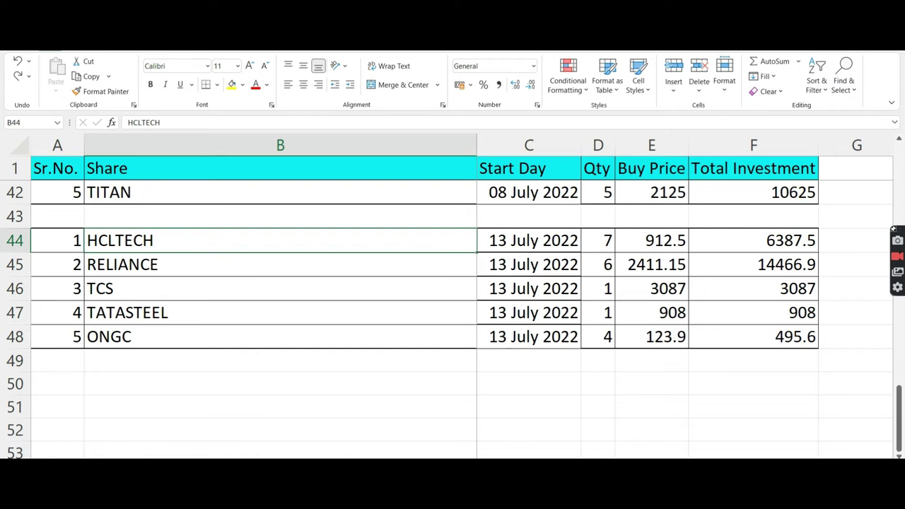
Step: Switch to Chrome and bring up the trading site's Positions page
mouse_move(477, 463)
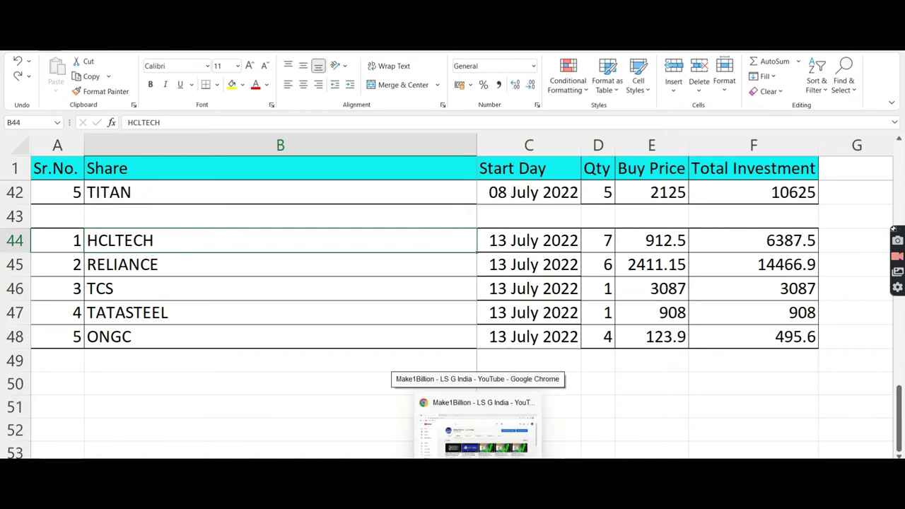
click(478, 462)
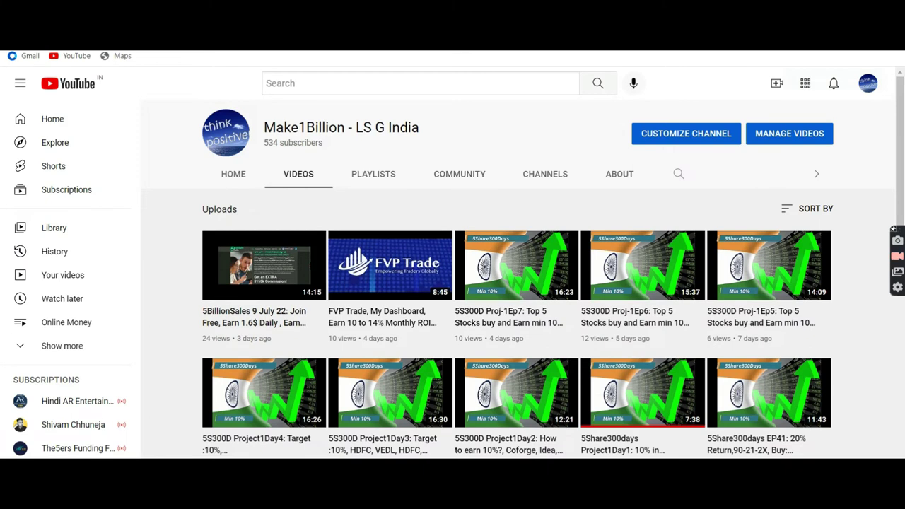
key(ctrl+Tab)
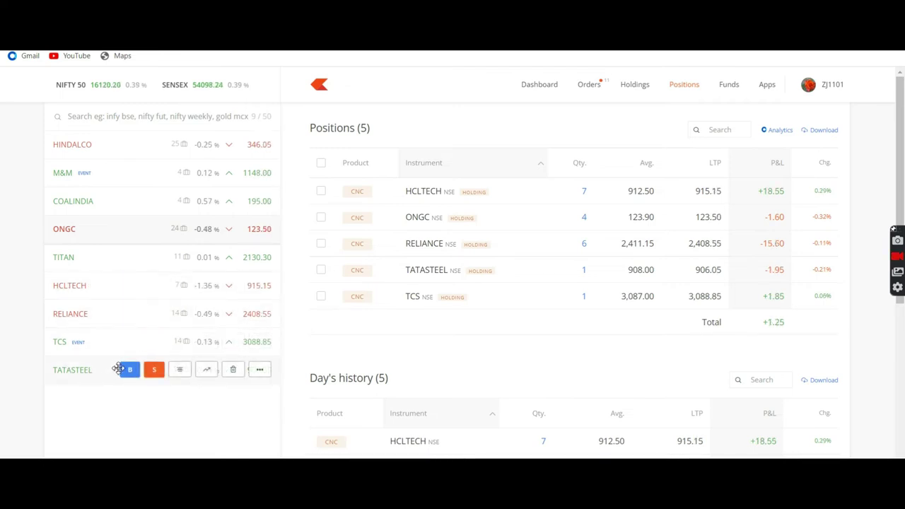
Step: View the fundamentals overview of the HCLTECH position and open its detailed information page
click(532, 194)
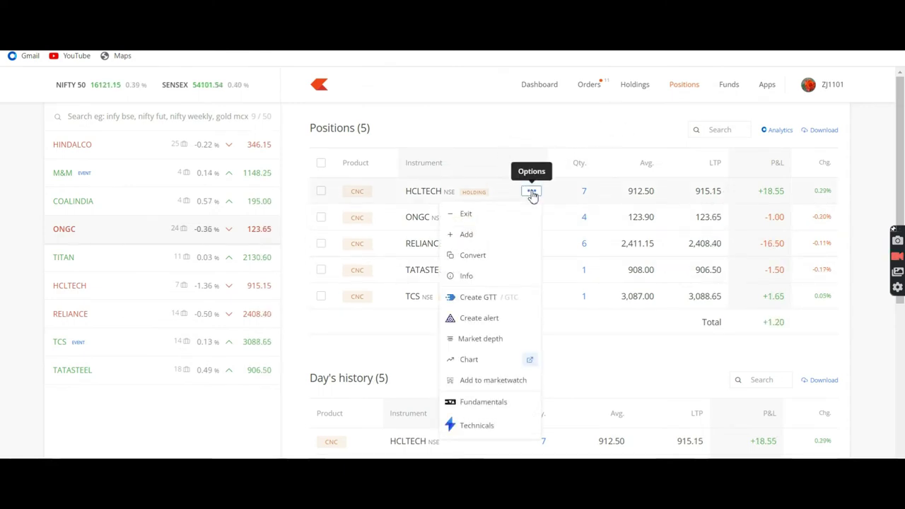
click(477, 404)
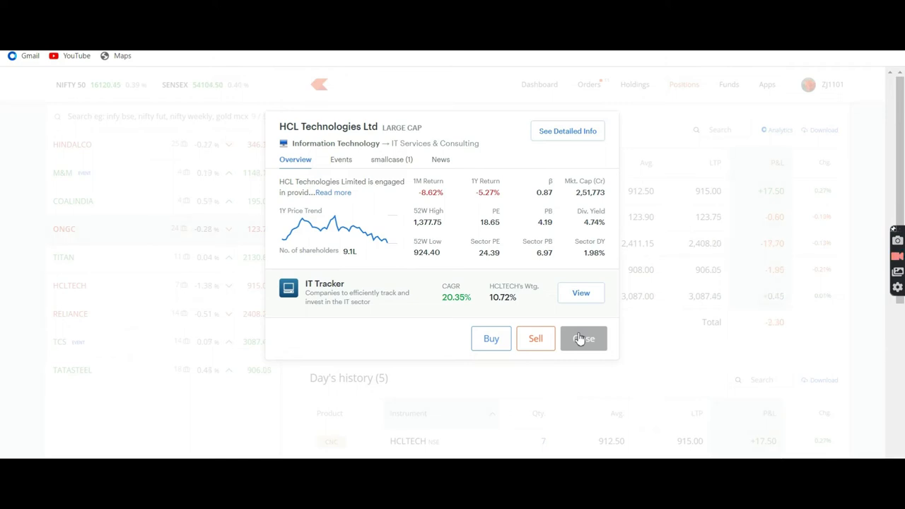
click(574, 137)
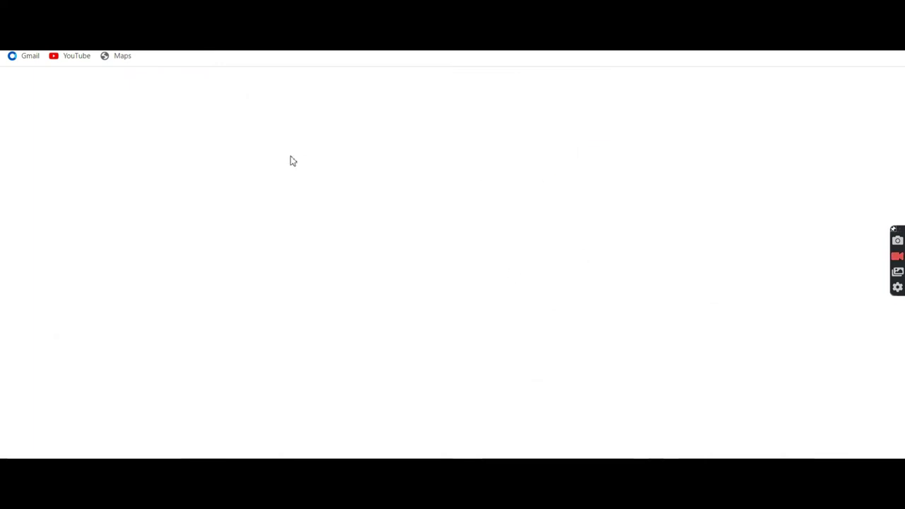